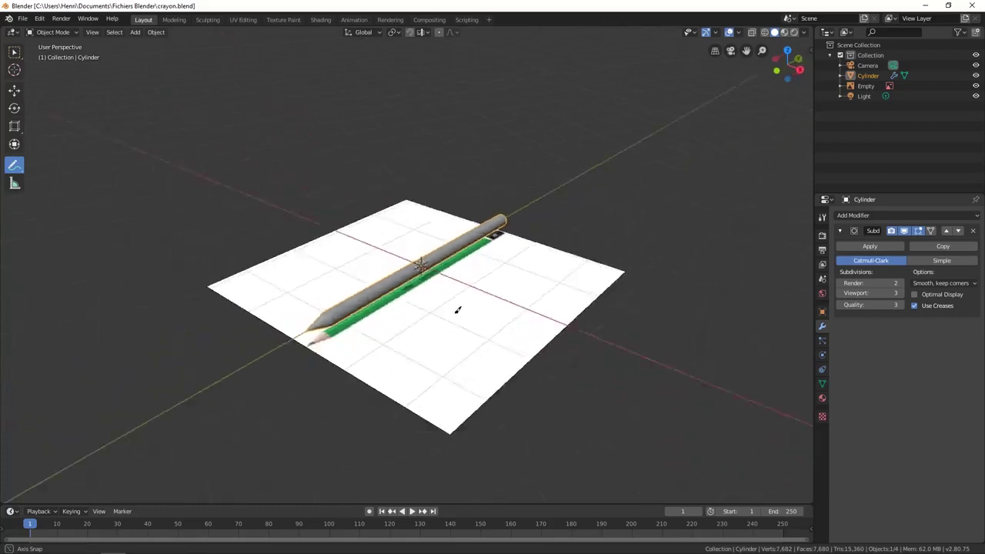
# Zoom in and orbit the view around the pencil.
pyautogui.scroll(3, 413, 351)
pyautogui.scroll(2, 401, 344)
pyautogui.moveTo(401, 343)
pyautogui.mouseDown(button='middle')
pyautogui.moveTo(534, 334)
pyautogui.moveTo(301, 352)
pyautogui.moveTo(200, 322)
pyautogui.mouseUp(button='middle')
pyautogui.moveTo(522, 318)
pyautogui.mouseDown(button='middle')
pyautogui.moveTo(469, 347)
pyautogui.moveTo(376, 345)
pyautogui.mouseUp(button='middle')
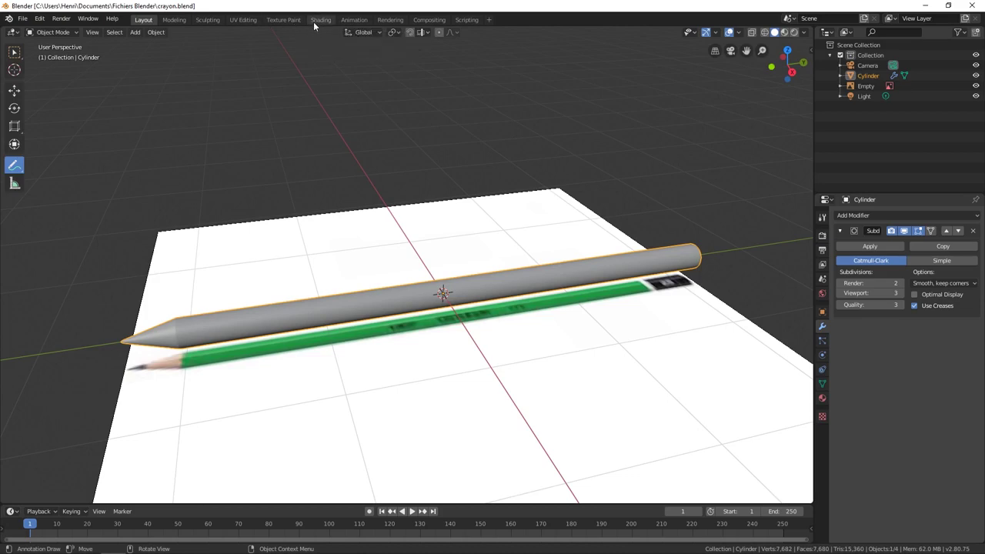
# Switch to the Shading workspace and frame the pencil in the material preview.
pyautogui.click(321, 20)
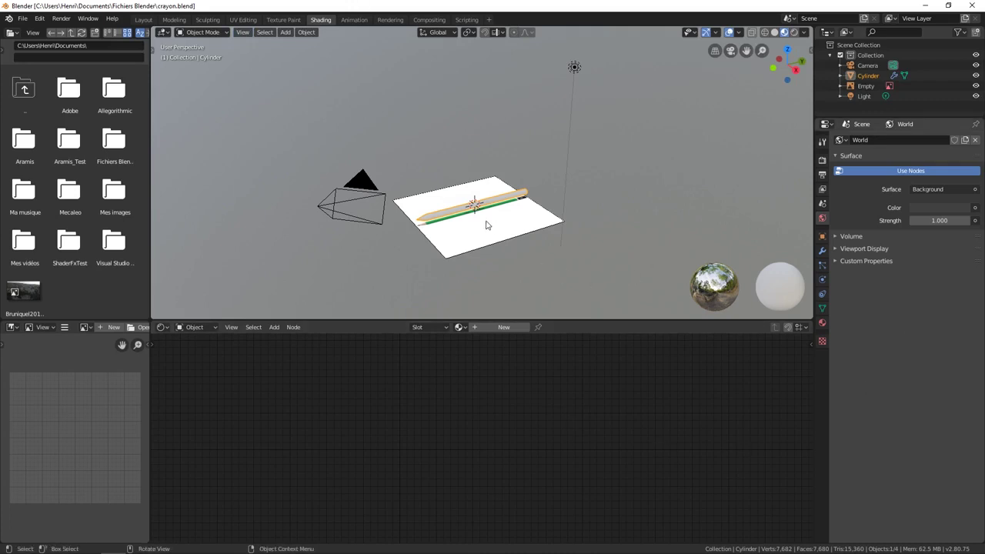
pyautogui.moveTo(486, 224)
pyautogui.mouseDown(button='middle')
pyautogui.moveTo(574, 226)
pyautogui.moveTo(627, 213)
pyautogui.moveTo(485, 220)
pyautogui.moveTo(431, 246)
pyautogui.moveTo(549, 214)
pyautogui.moveTo(473, 246)
pyautogui.moveTo(539, 198)
pyautogui.moveTo(482, 245)
pyautogui.mouseUp(button='middle')
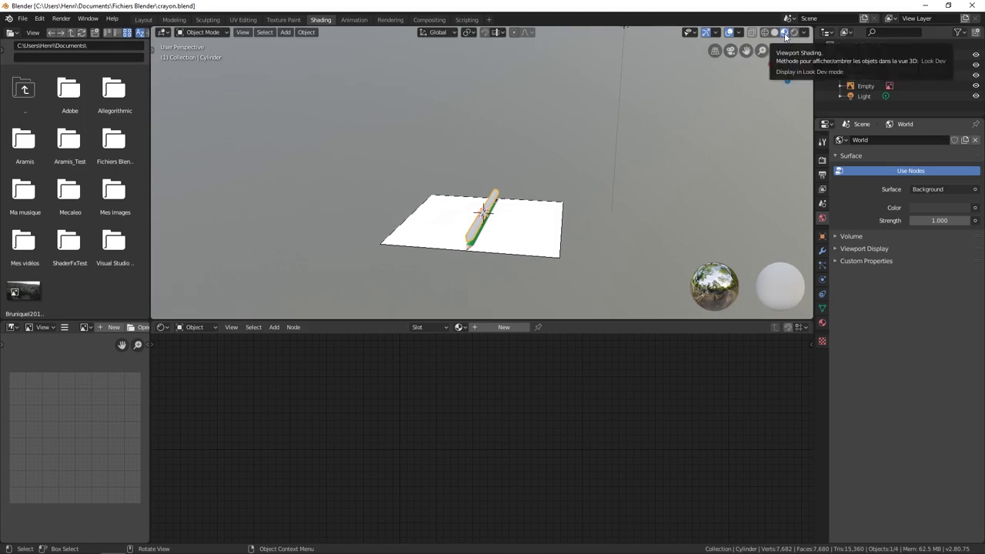
pyautogui.moveTo(660, 169); pyautogui.dragTo(458, 243, button='middle')
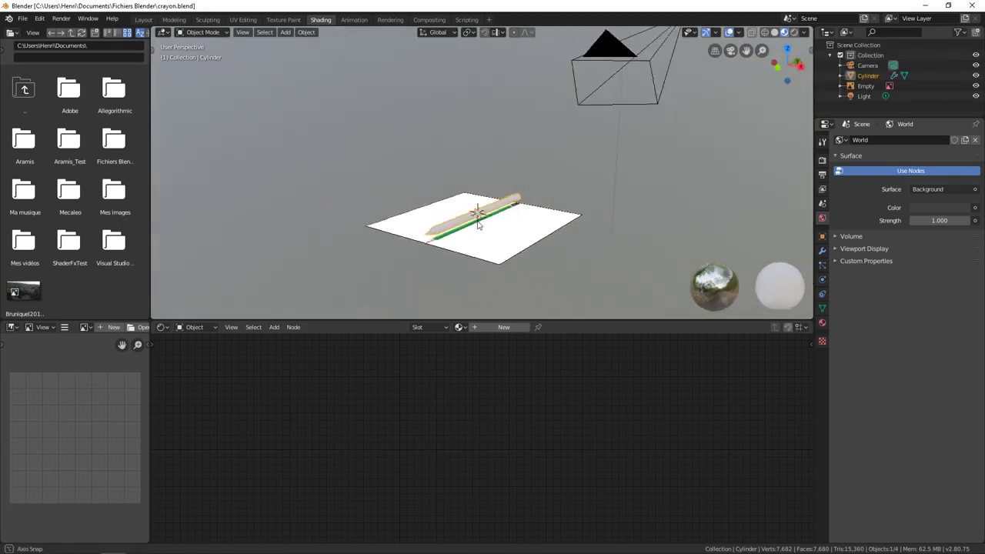
pyautogui.scroll(3, 458, 243)
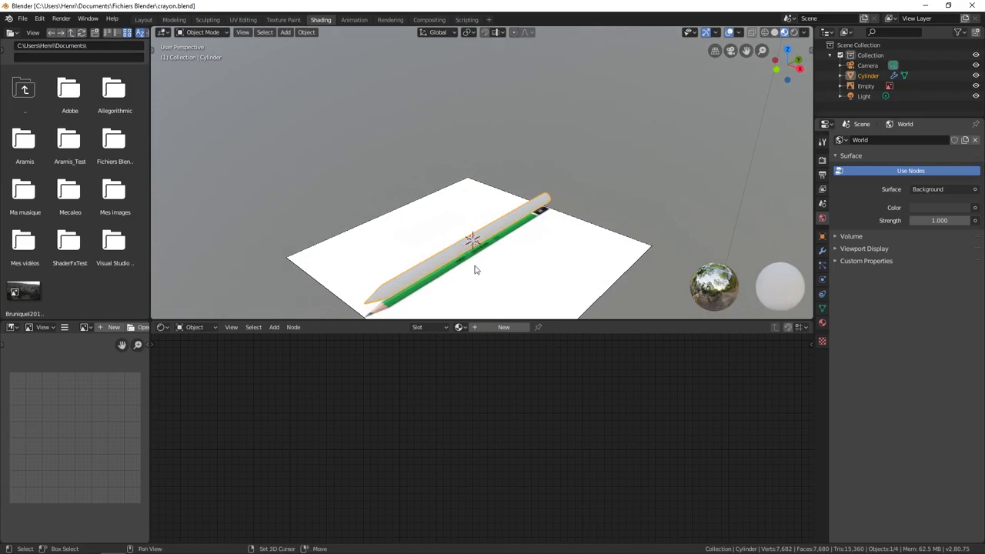
pyautogui.keyDown('shift'); pyautogui.moveTo(473, 270); pyautogui.dragTo(488, 216, button='middle'); pyautogui.keyUp('shift')
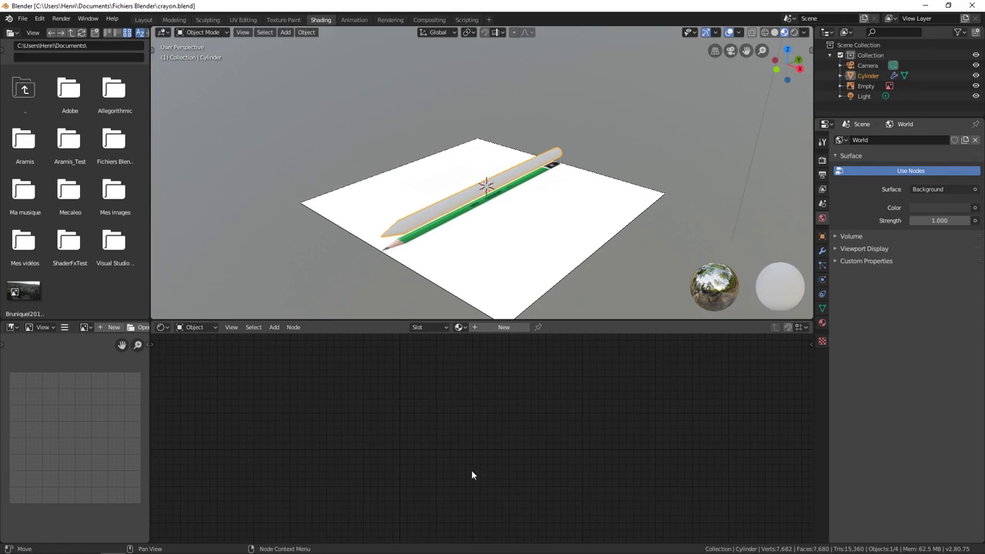
# Make the lower area a Shader Editor and add a new material named Corps Crayon.
pyautogui.click(160, 330)
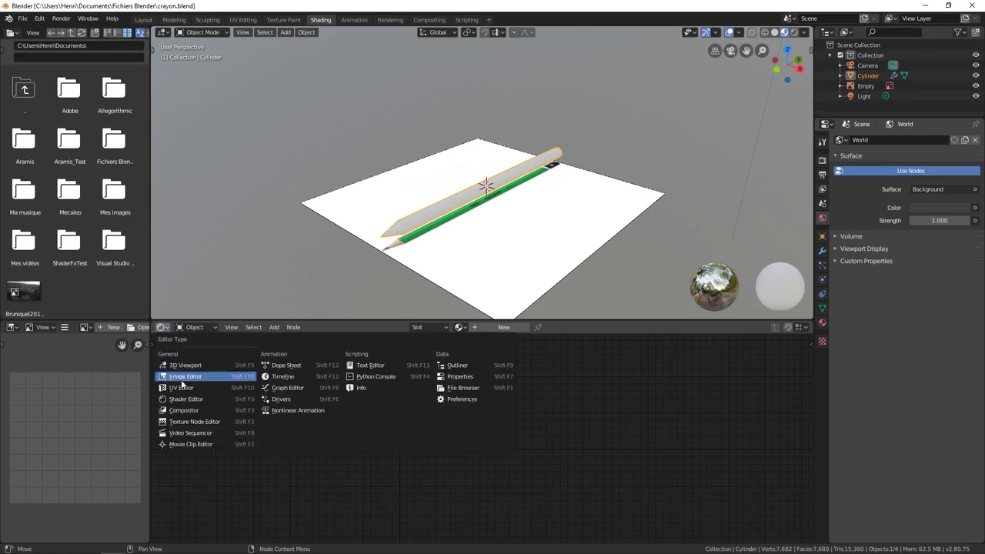
pyautogui.click(185, 399)
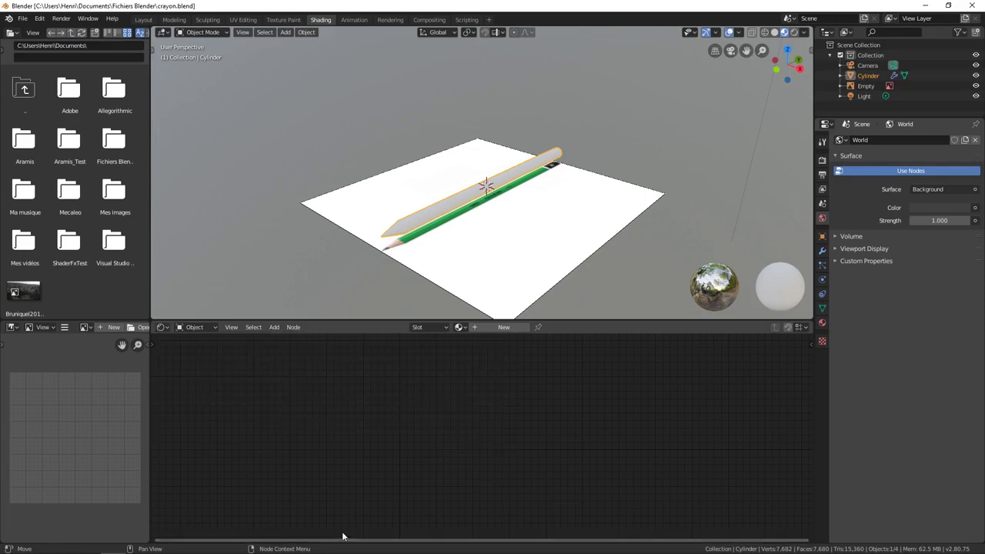
pyautogui.click(491, 329)
pyautogui.doubleClick(490, 328)
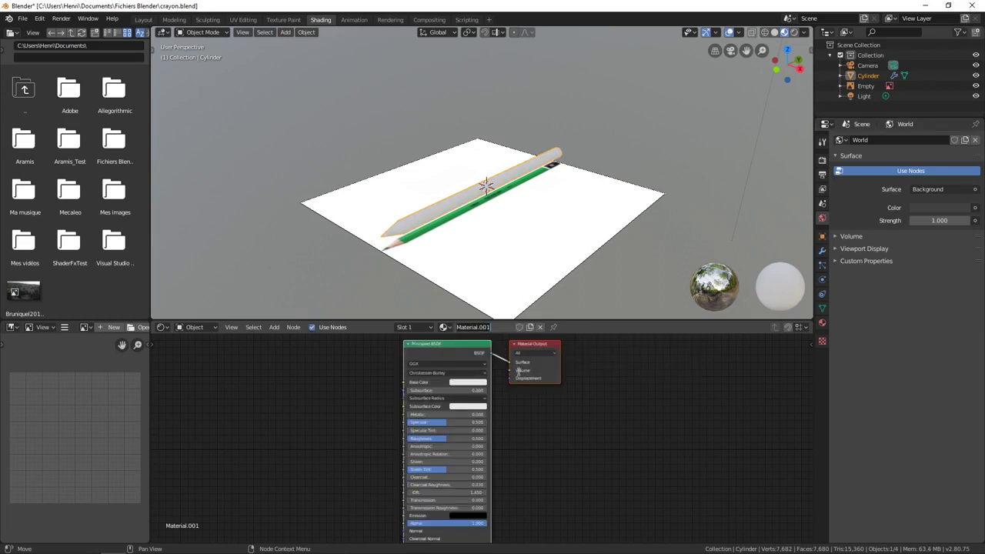
pyautogui.write('c')
pyautogui.write('yon')
pyautogui.press('Return')
# Reframe the pencil tip and inspect the pencil's material slot list.
pyautogui.moveTo(432, 254); pyautogui.dragTo(323, 277, button='middle')
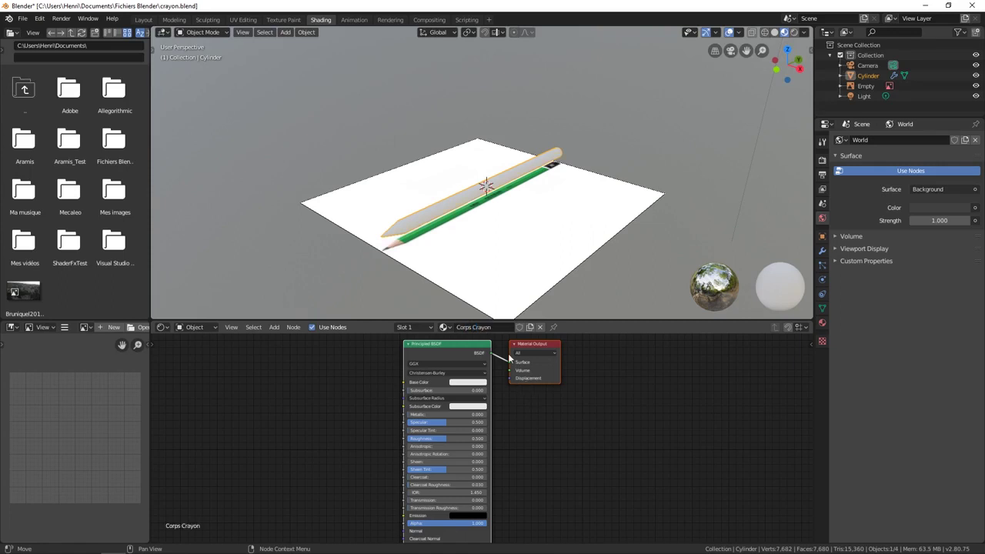
pyautogui.scroll(4, 279, 285)
pyautogui.scroll(-4, 433, 280)
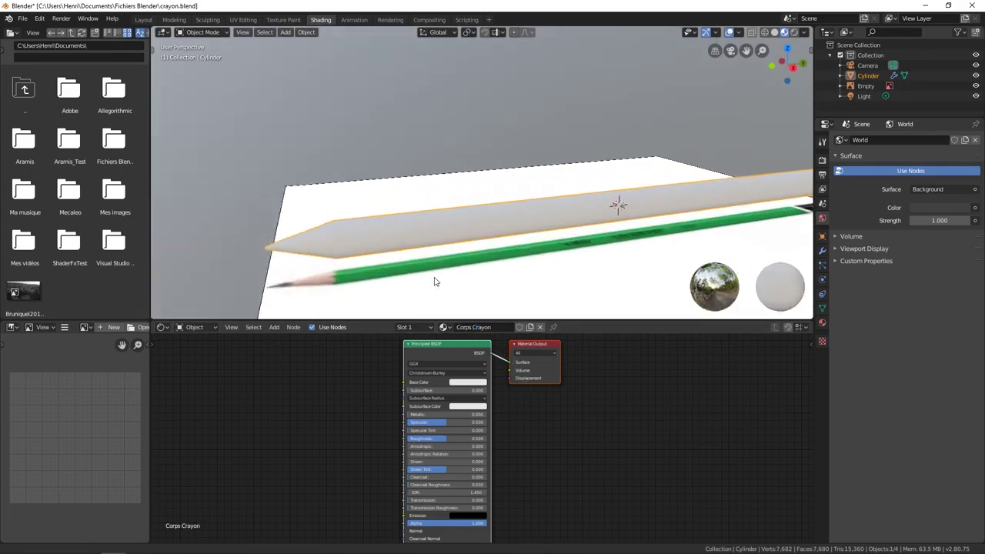
pyautogui.keyDown('shift'); pyautogui.moveTo(433, 280); pyautogui.dragTo(542, 271, button='middle'); pyautogui.keyUp('shift')
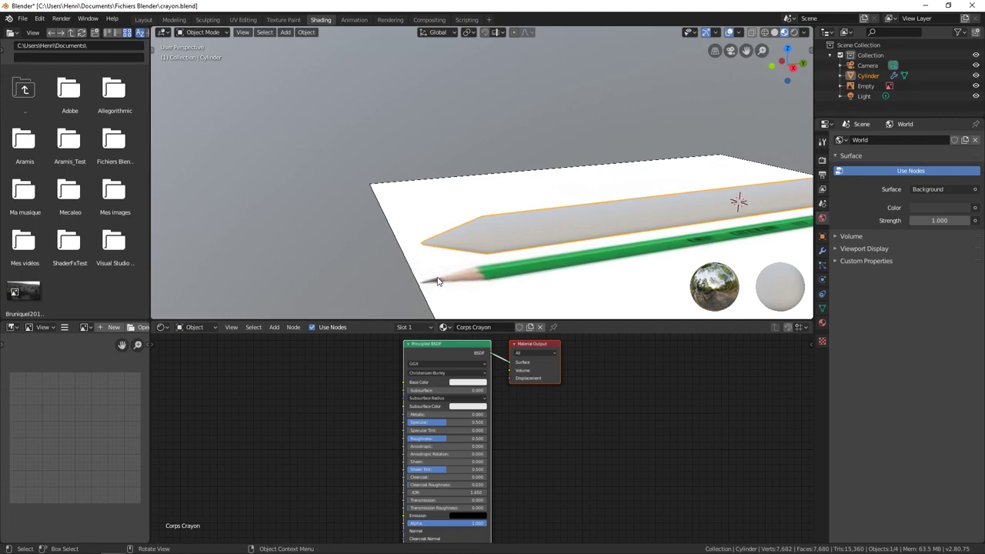
pyautogui.click(403, 327)
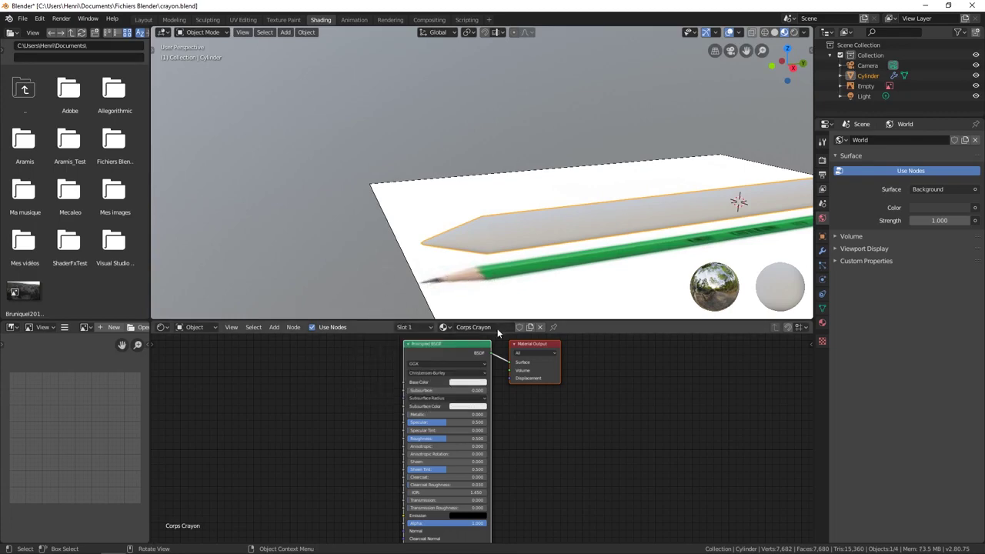
pyautogui.click(401, 328)
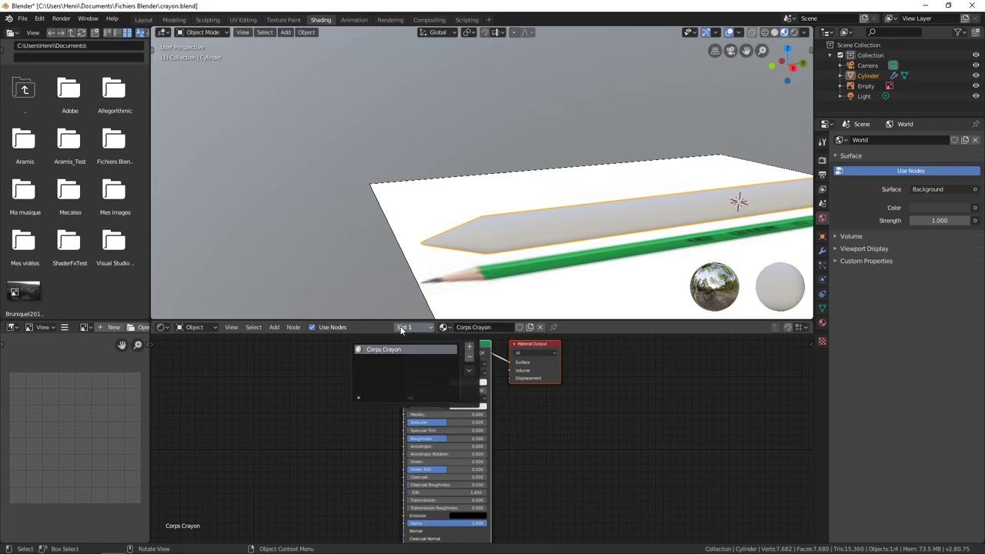
pyautogui.click(418, 327)
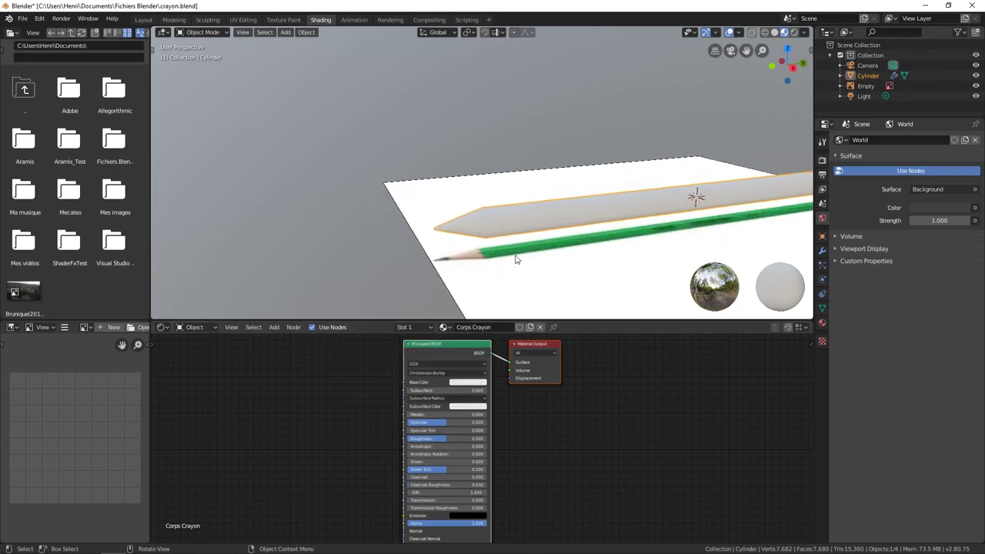
# Set Corps Crayon's Principled BSDF Base Color to a fully saturated green.
pyautogui.keyDown('shift'); pyautogui.moveTo(595, 272); pyautogui.dragTo(557, 266, button='middle'); pyautogui.keyUp('shift')
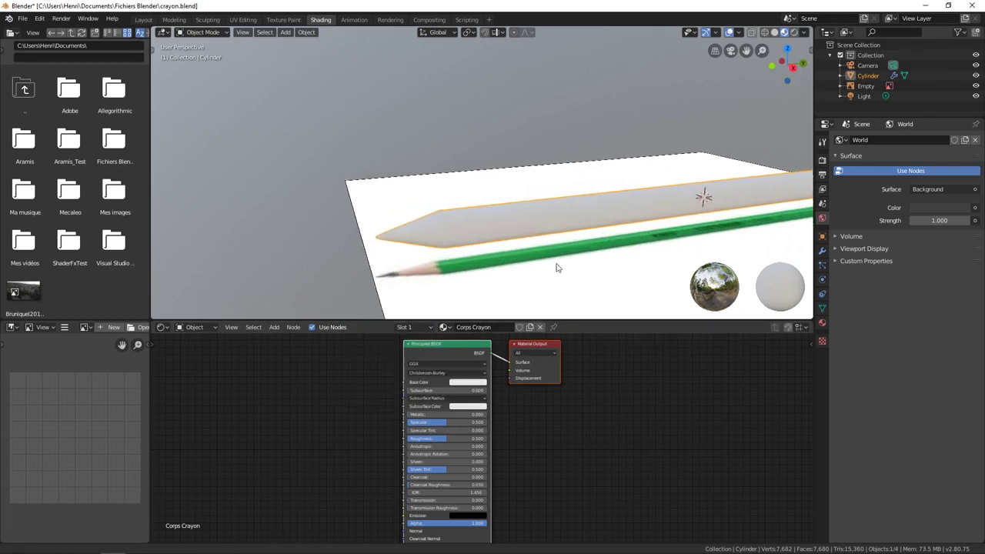
pyautogui.click(471, 387)
pyautogui.click(462, 296)
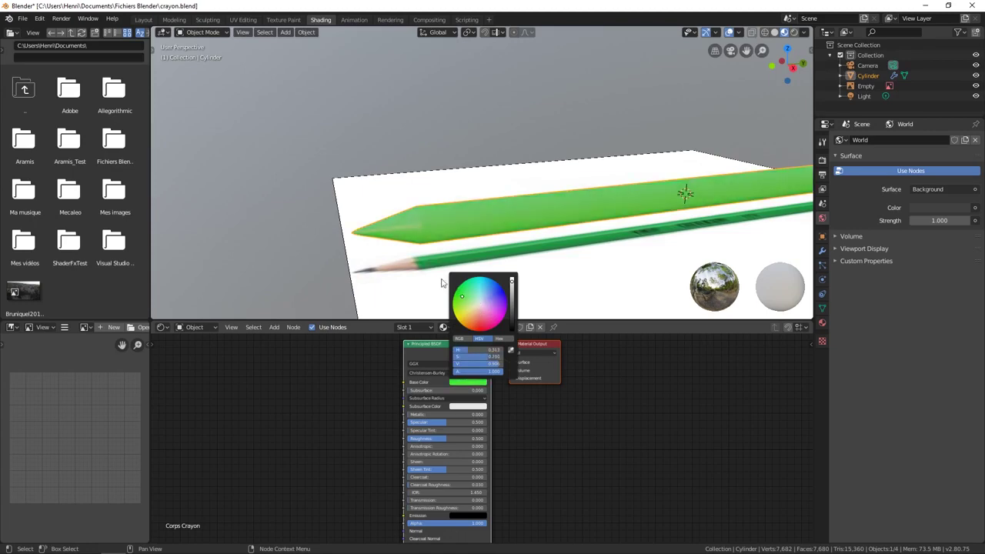
pyautogui.moveTo(441, 283); pyautogui.dragTo(669, 196, button='middle')
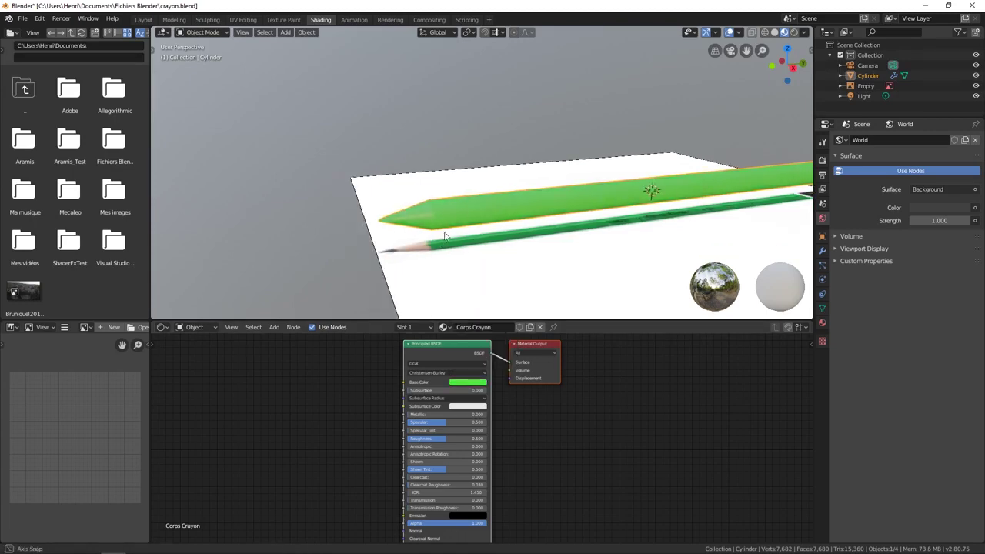
pyautogui.moveTo(437, 243)
pyautogui.mouseDown(button='middle')
pyautogui.moveTo(480, 278)
pyautogui.moveTo(466, 243)
pyautogui.mouseUp(button='middle')
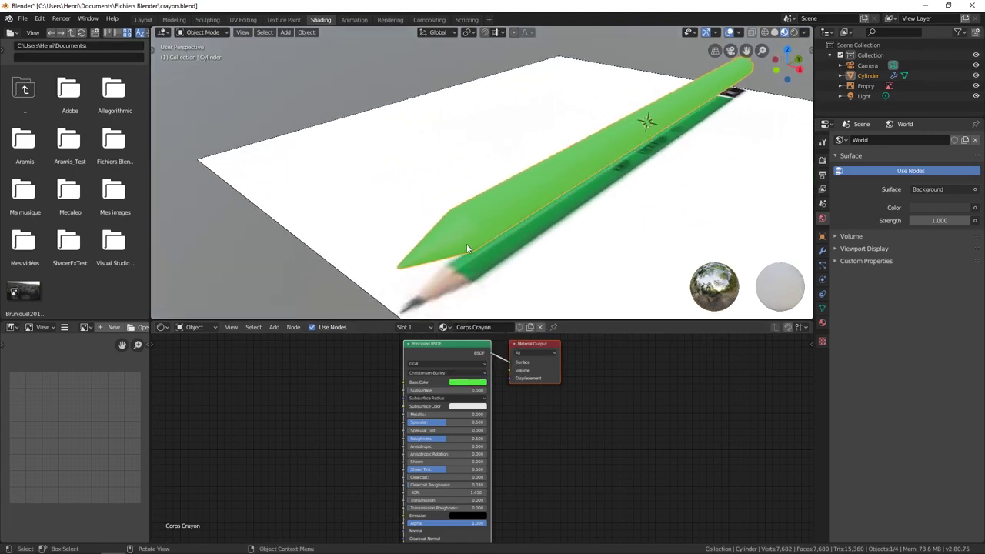
pyautogui.click(462, 387)
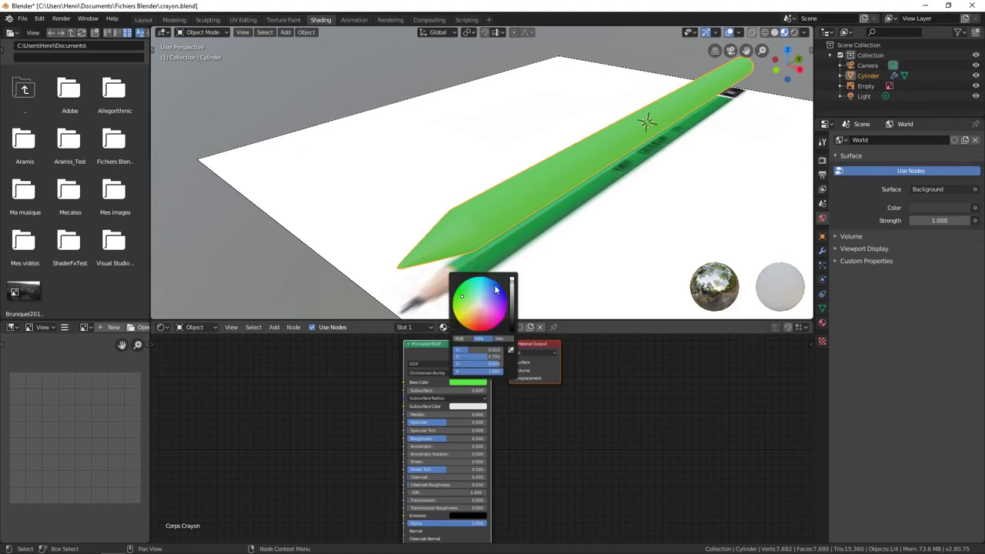
pyautogui.moveTo(478, 311); pyautogui.dragTo(460, 287)
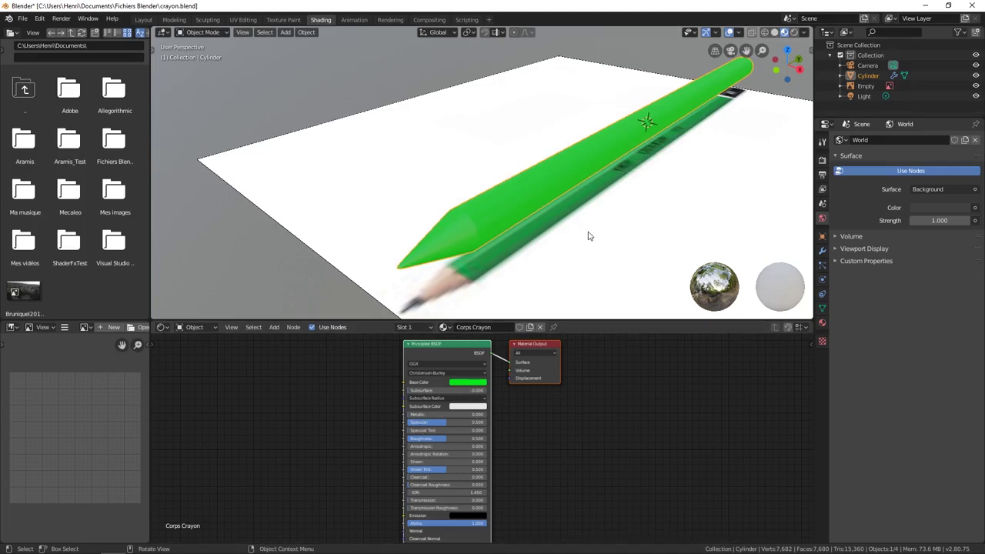
pyautogui.scroll(-3, 588, 236)
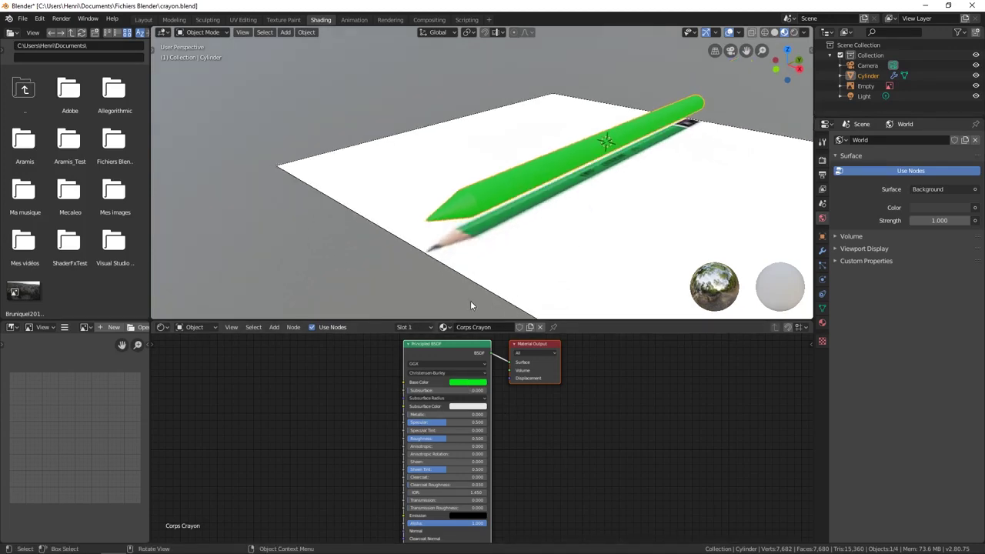
pyautogui.click(431, 330)
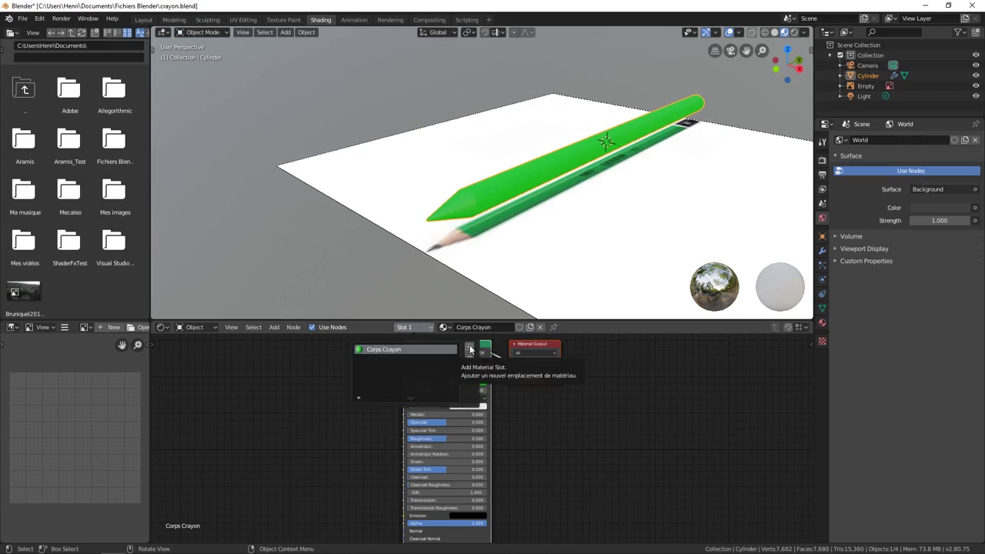
pyautogui.click(471, 348)
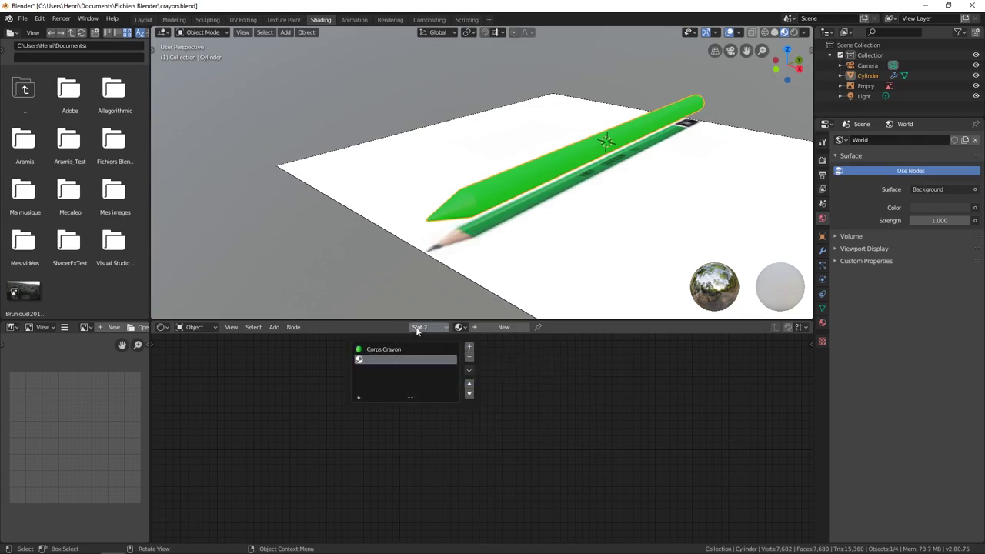
pyautogui.click(498, 328)
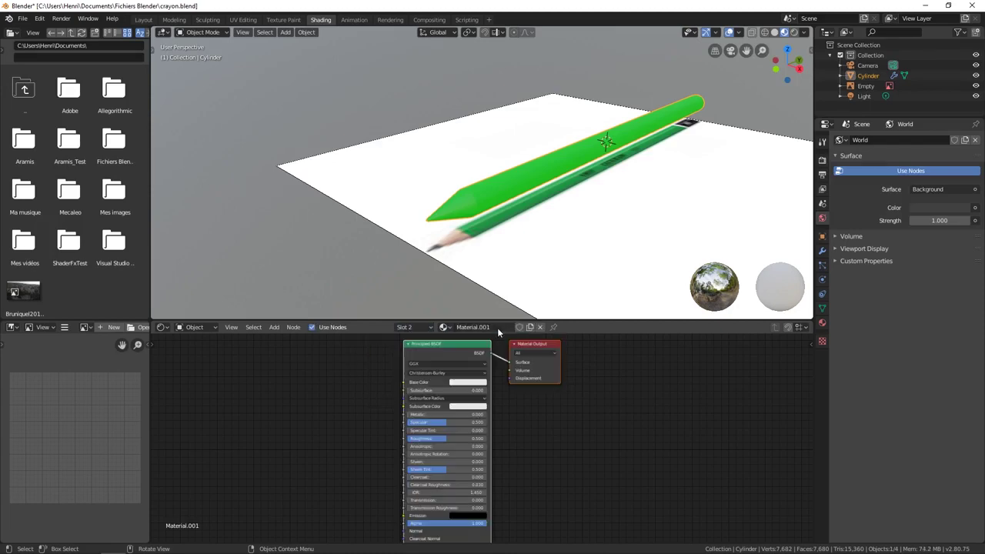
pyautogui.write('Bois')
pyautogui.press('Return')
pyautogui.click(427, 329)
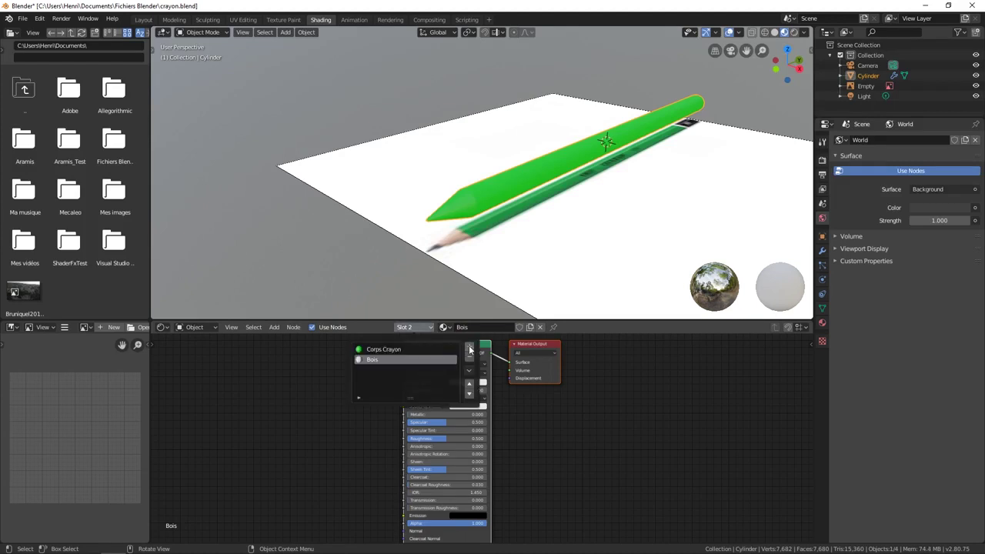
pyautogui.click(470, 348)
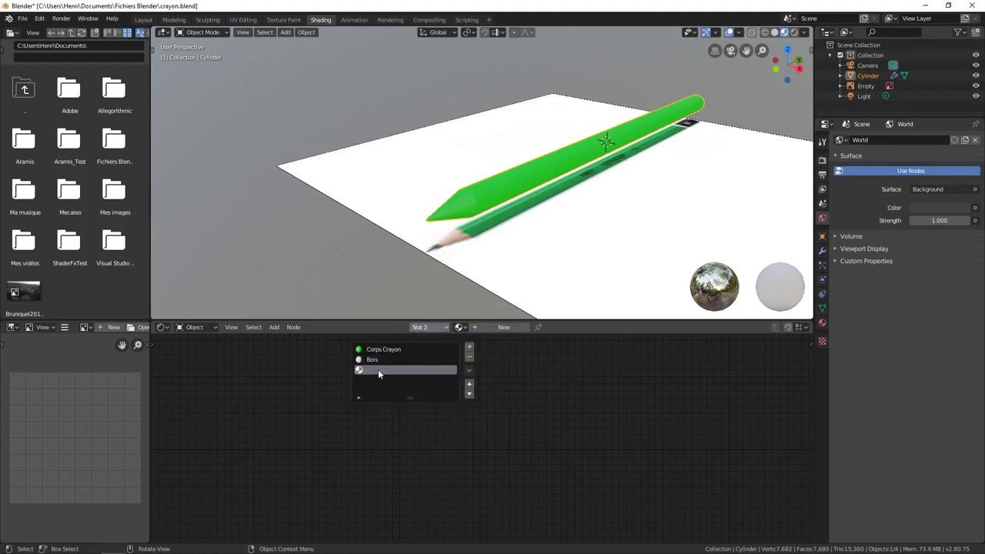
pyautogui.click(495, 328)
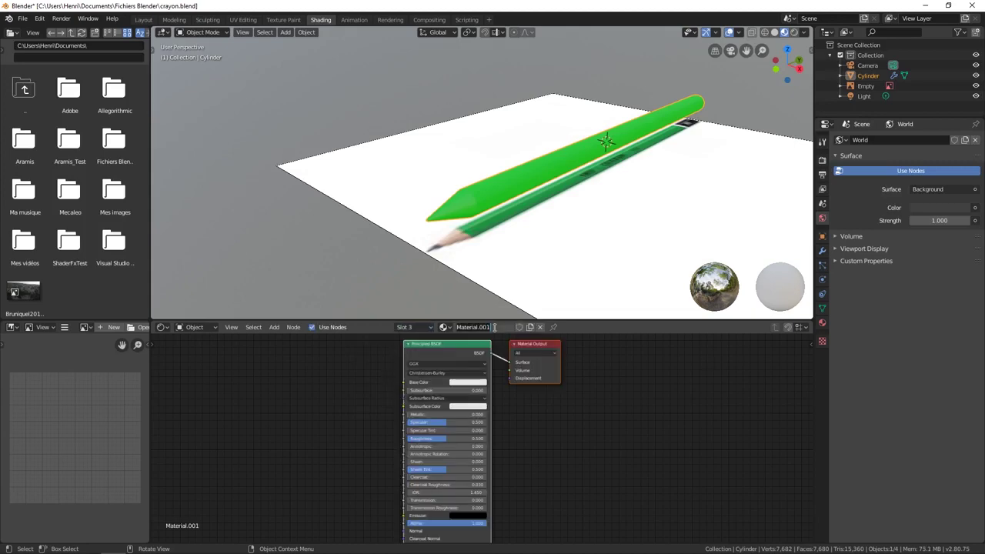
pyautogui.write('Min')
pyautogui.write('e')
pyautogui.press('Return')
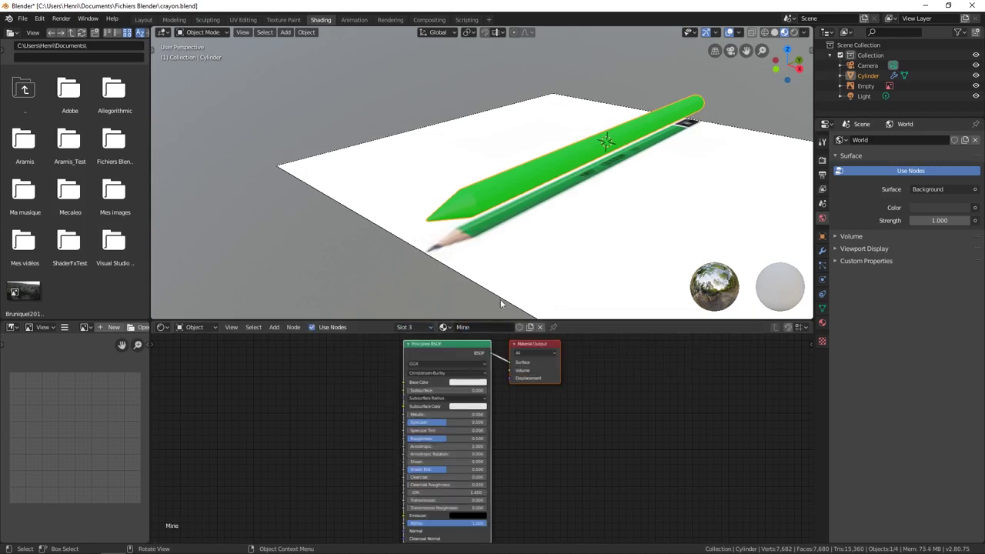
pyautogui.click(423, 327)
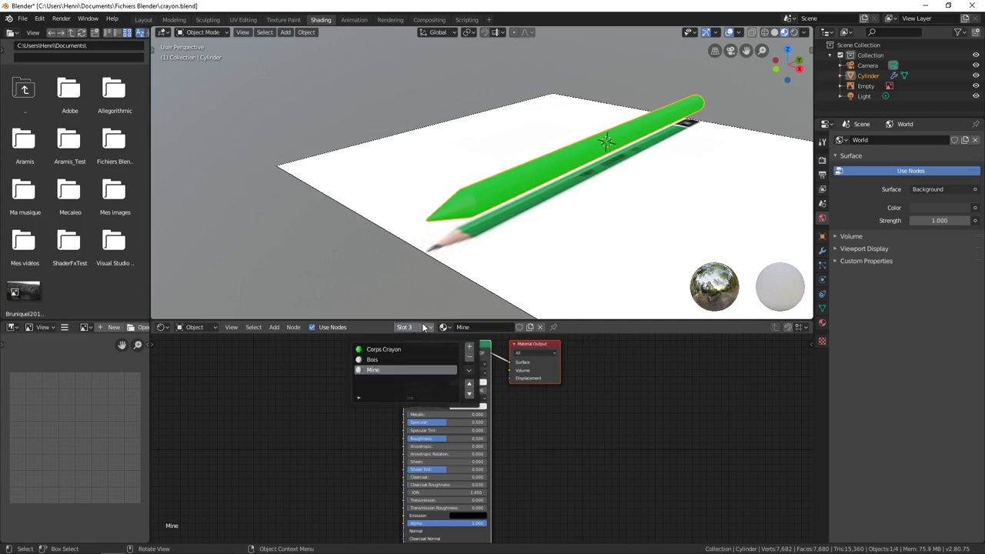
pyautogui.click(393, 369)
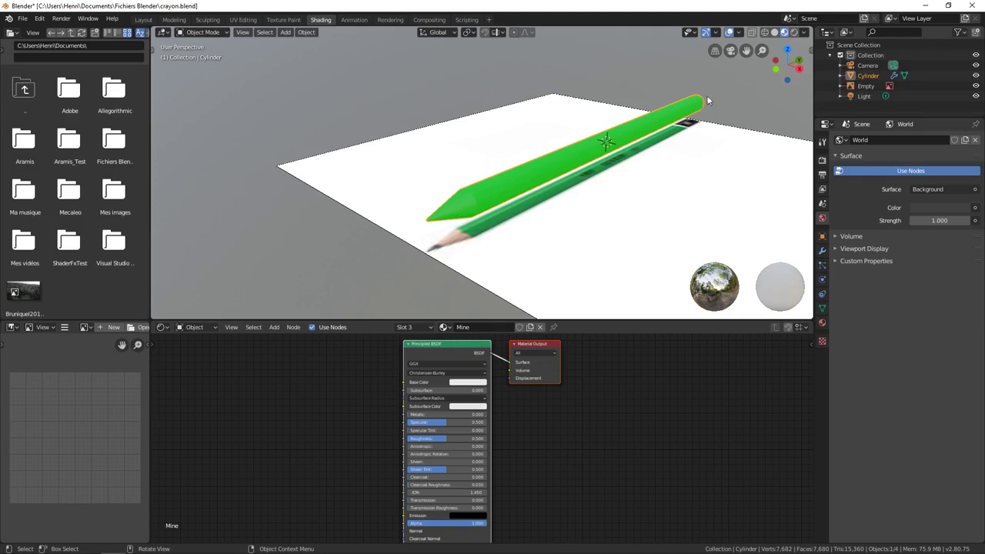
pyautogui.moveTo(555, 220)
pyautogui.mouseDown(button='middle')
pyautogui.moveTo(532, 217)
pyautogui.moveTo(552, 223)
pyautogui.moveTo(493, 251)
pyautogui.mouseUp(button='middle')
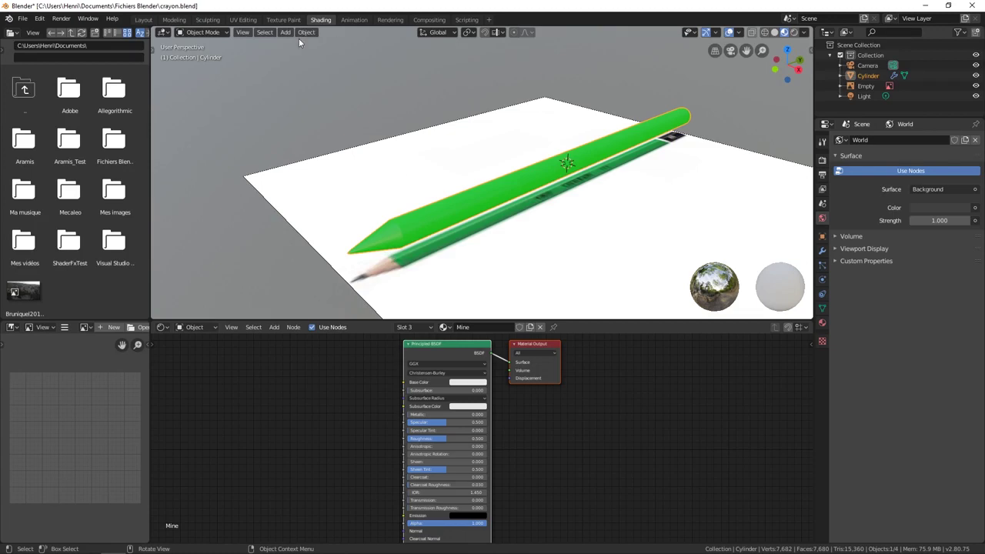
# Put the pencil into Edit Mode.
pyautogui.click(202, 33)
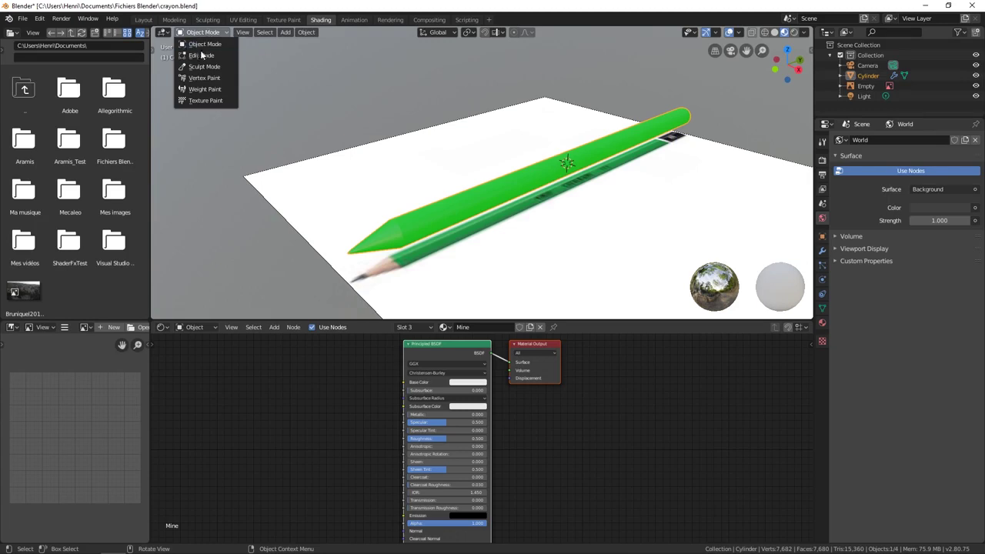
pyautogui.click(202, 55)
pyautogui.press('Tab')
pyautogui.press('Tab')
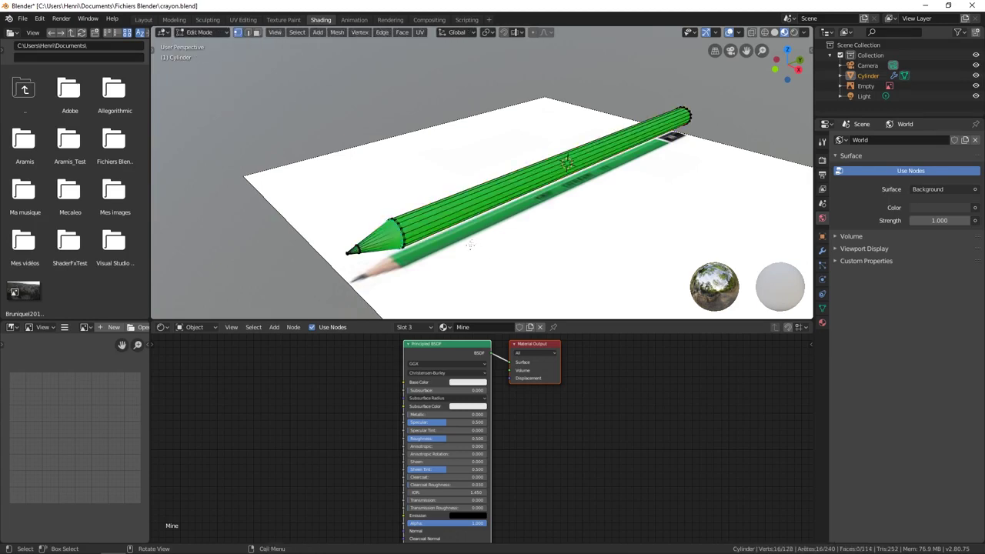
pyautogui.press('Tab')
pyautogui.press('Tab')
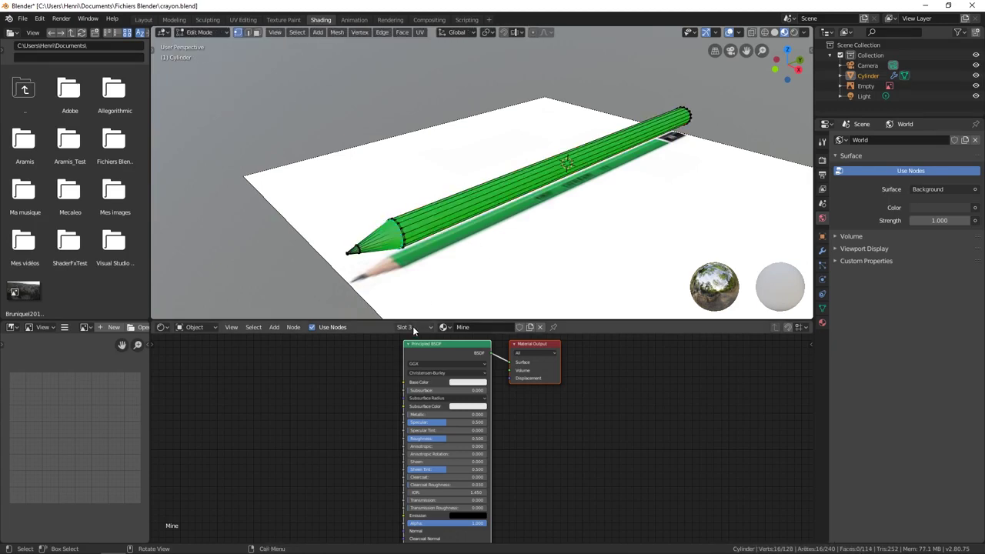
pyautogui.moveTo(417, 348); pyautogui.dragTo(398, 358, button='middle')
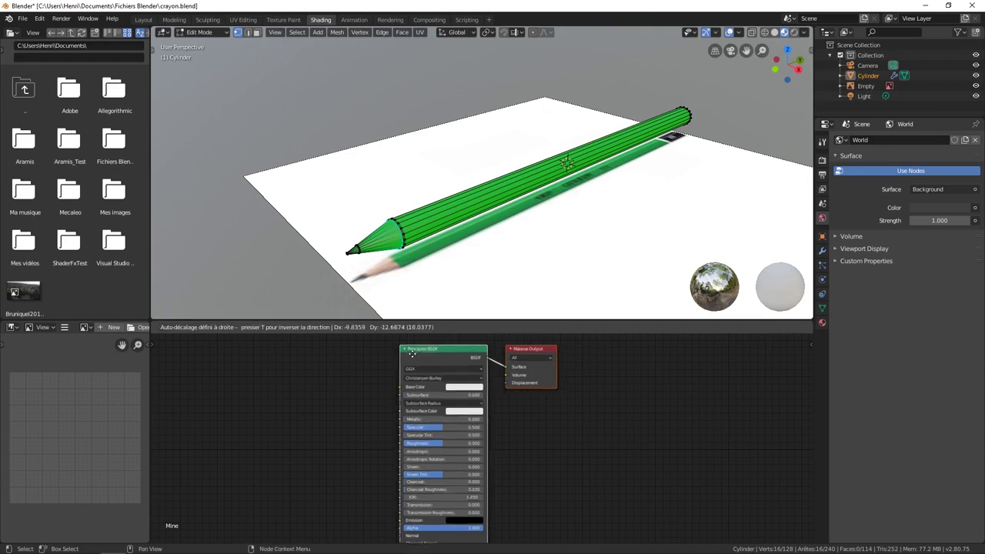
pyautogui.click(387, 241)
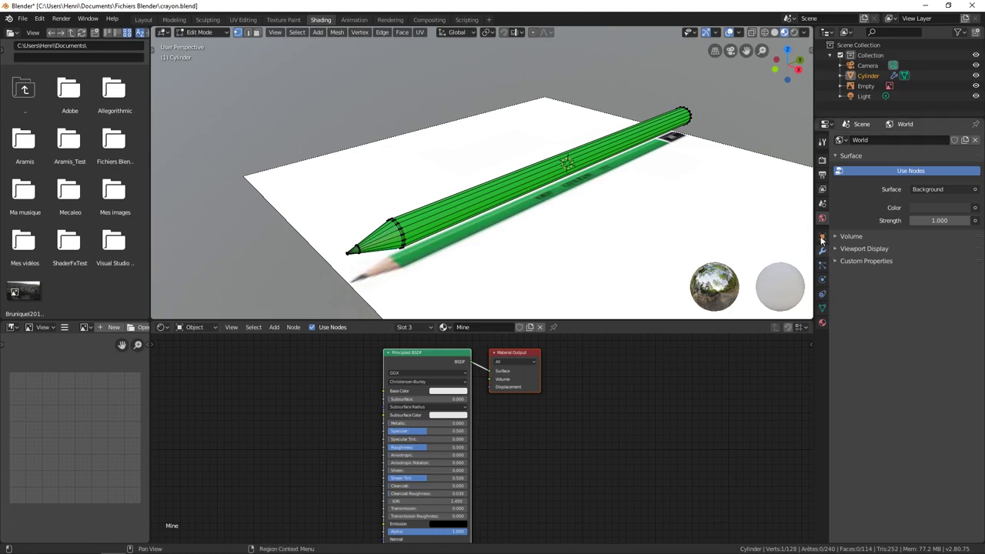
# Make the Bois material slot active and view the pencil tip from the top.
pyautogui.click(823, 323)
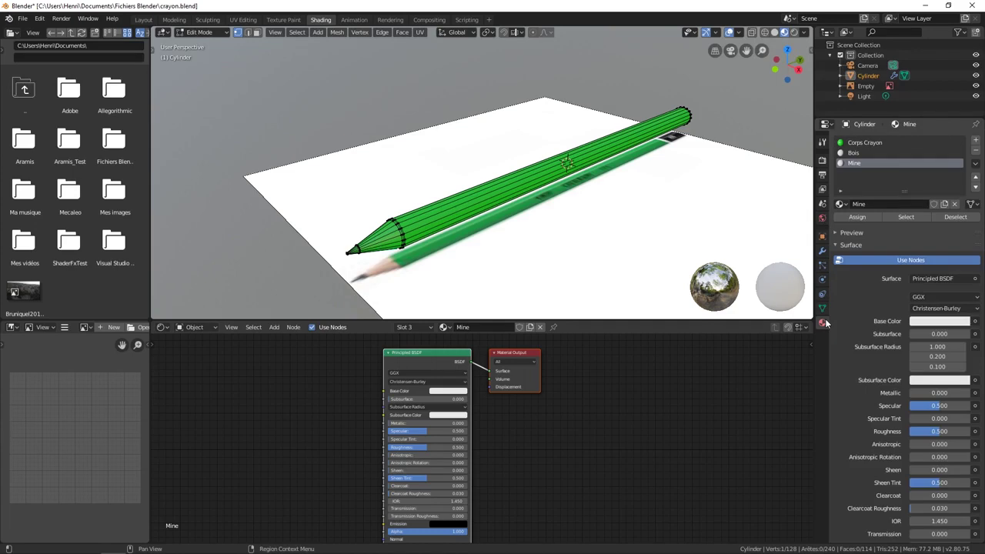
pyautogui.click(859, 153)
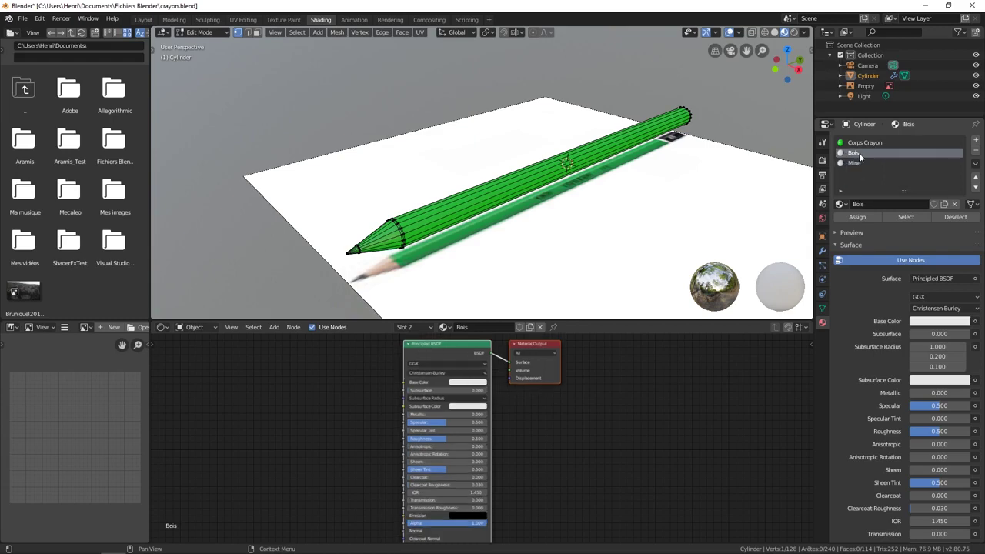
pyautogui.moveTo(343, 250)
pyautogui.mouseDown(button='middle')
pyautogui.moveTo(423, 225)
pyautogui.moveTo(380, 222)
pyautogui.moveTo(419, 222)
pyautogui.mouseUp(button='middle')
pyautogui.scroll(3, 359, 244)
pyautogui.press('KP_7')
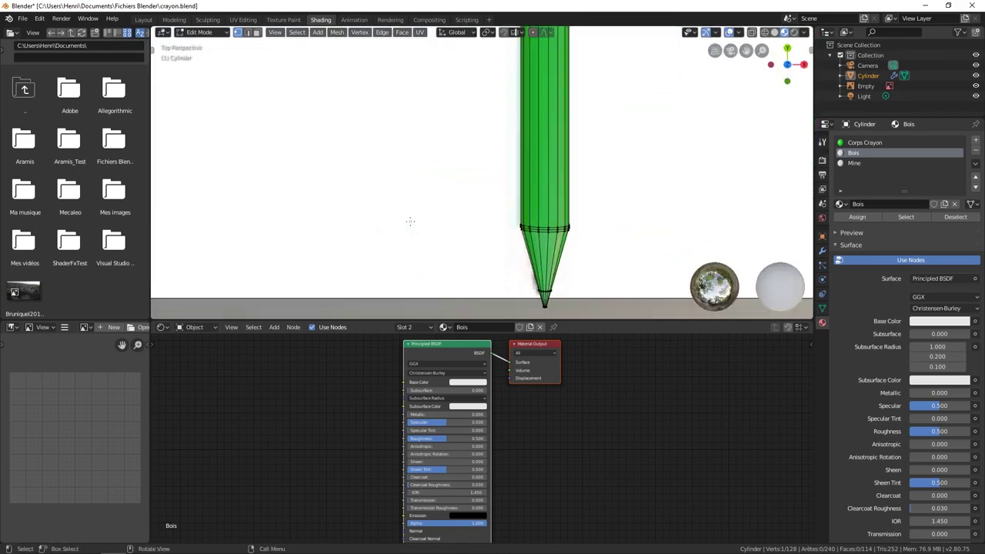
pyautogui.keyDown('shift'); pyautogui.moveTo(459, 208); pyautogui.dragTo(385, 167, button='middle'); pyautogui.keyUp('shift')
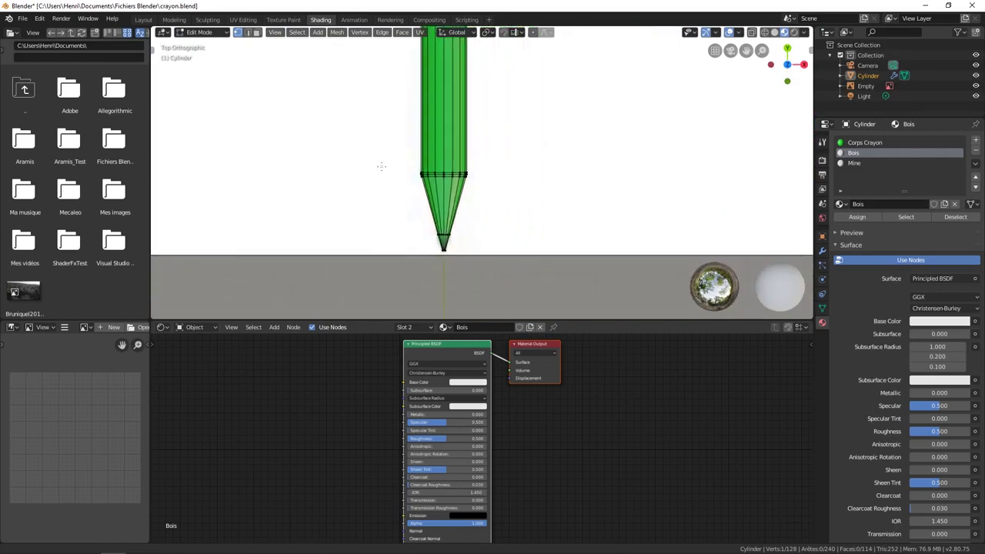
pyautogui.scroll(2, 424, 226)
pyautogui.scroll(1, 424, 226)
pyautogui.keyDown('shift'); pyautogui.moveTo(424, 226); pyautogui.dragTo(431, 219, button='middle'); pyautogui.keyUp('shift')
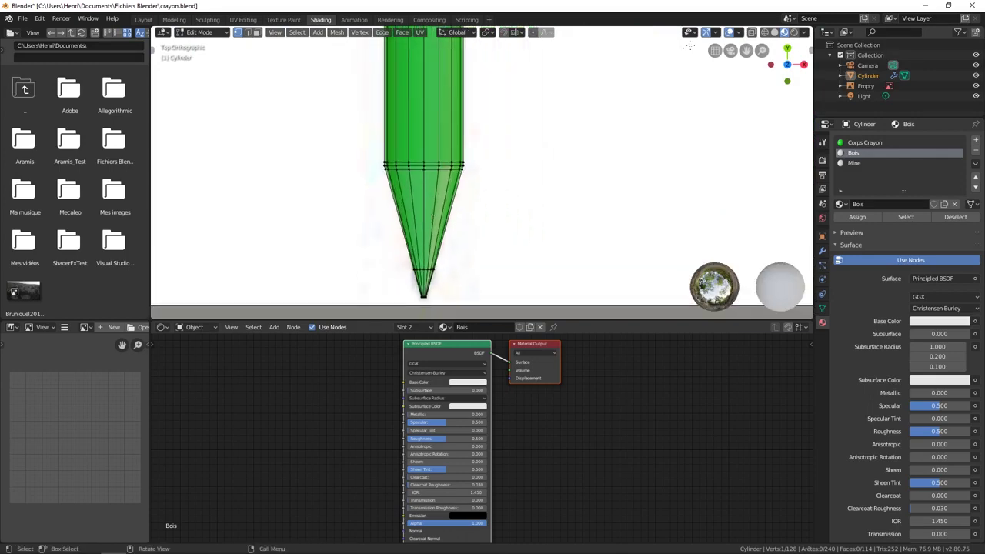
# Box-select the cone tip vertices in wireframe and assign them the Bois material.
pyautogui.click(765, 33)
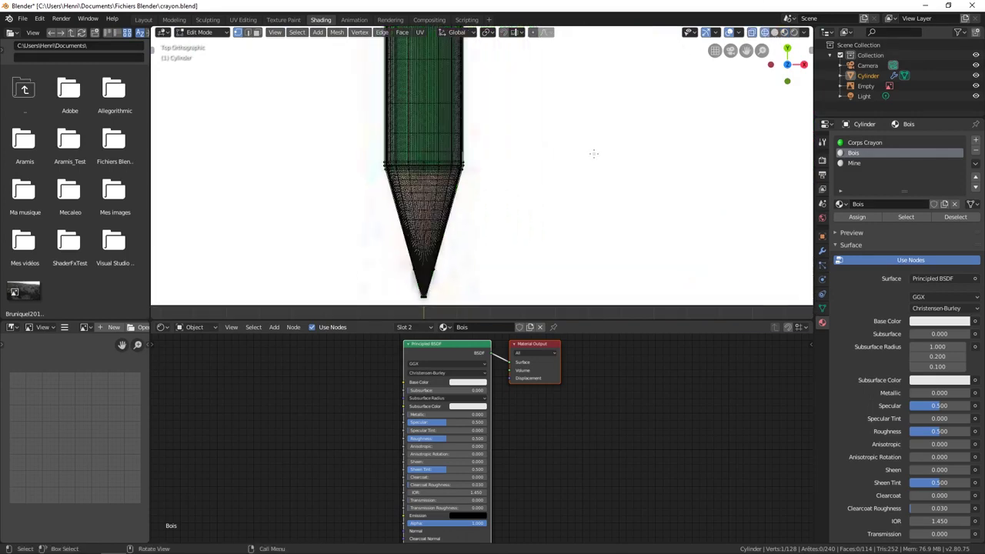
pyautogui.press('b')
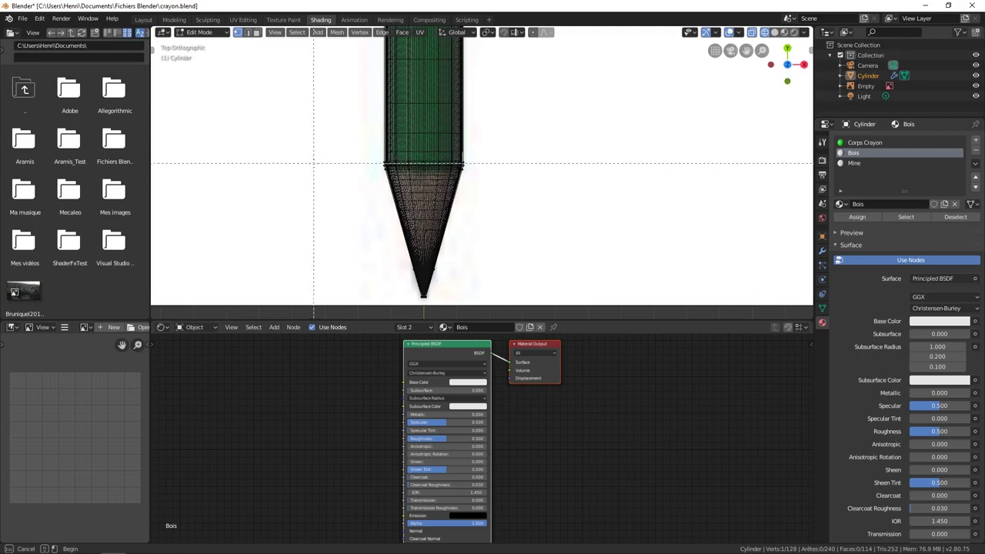
pyautogui.moveTo(313, 164); pyautogui.dragTo(530, 281)
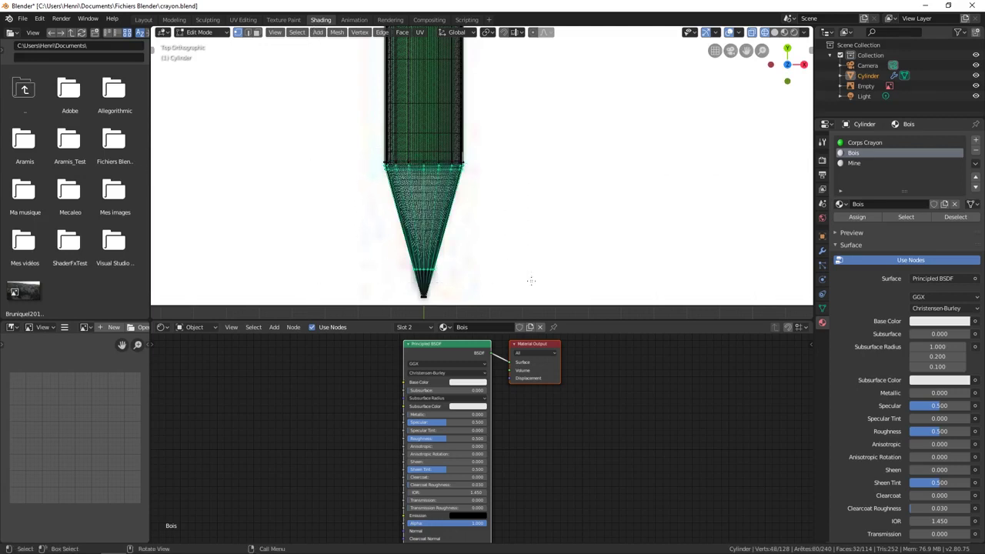
pyautogui.click(785, 33)
pyautogui.moveTo(781, 46); pyautogui.dragTo(763, 69)
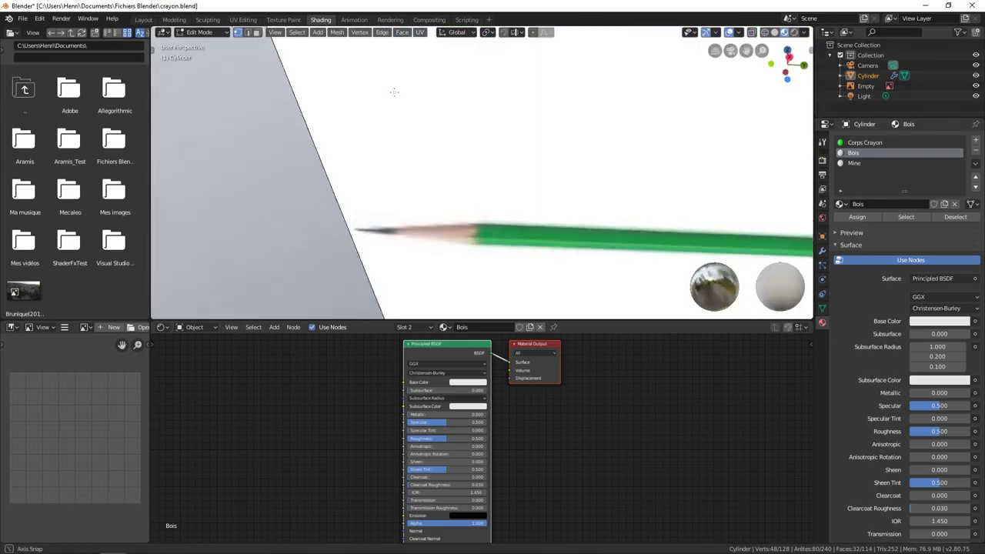
pyautogui.moveTo(393, 90)
pyautogui.mouseDown(button='middle')
pyautogui.moveTo(576, 226)
pyautogui.moveTo(589, 206)
pyautogui.moveTo(437, 180)
pyautogui.mouseUp(button='middle')
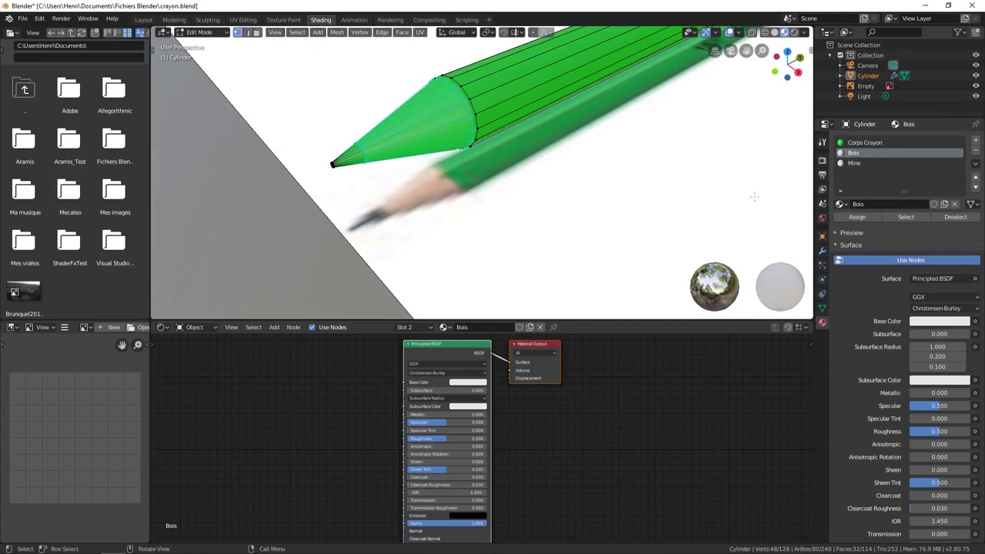
pyautogui.click(867, 217)
pyautogui.moveTo(408, 150); pyautogui.dragTo(520, 140, button='middle')
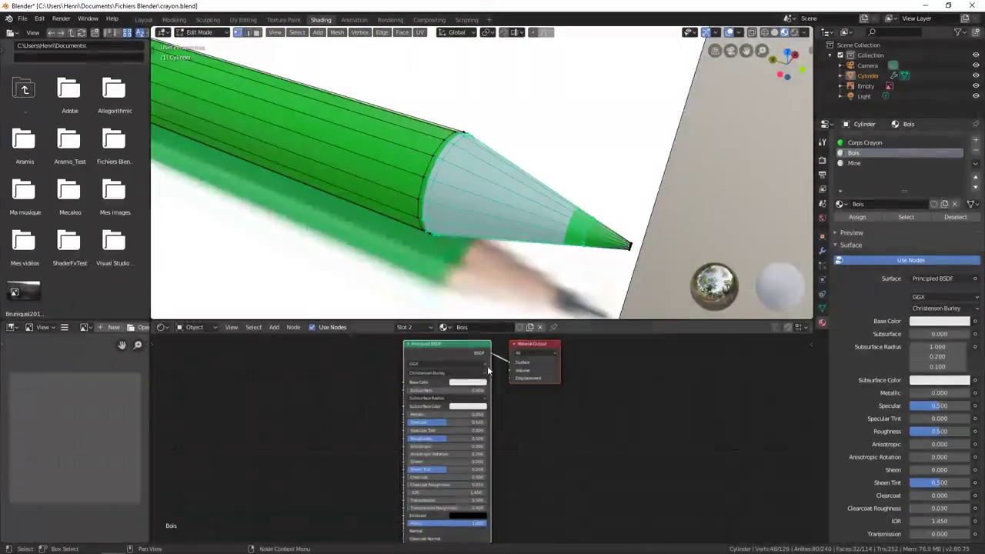
# Set the Bois Base Color to a saturated orange wood tone.
pyautogui.click(466, 383)
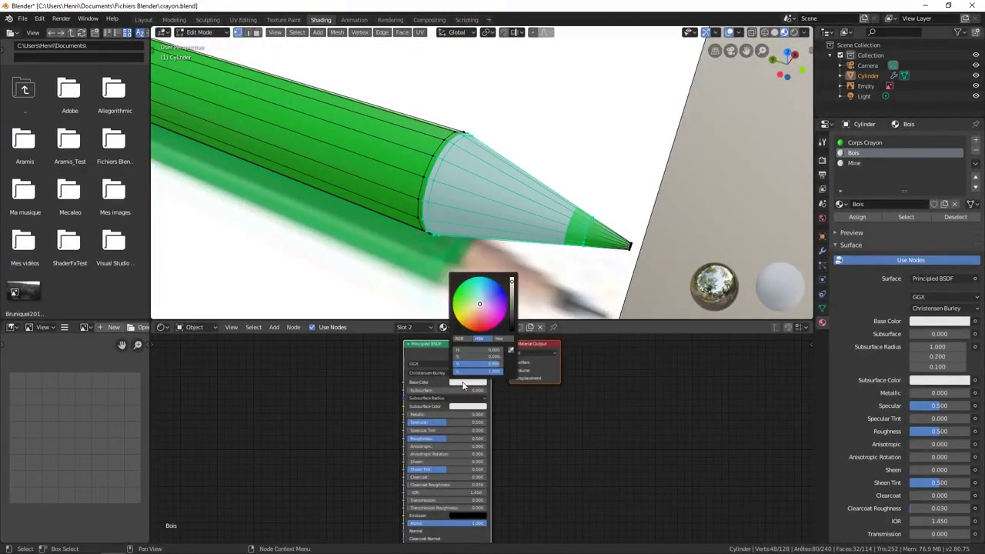
pyautogui.click(470, 315)
pyautogui.moveTo(470, 316); pyautogui.dragTo(467, 323)
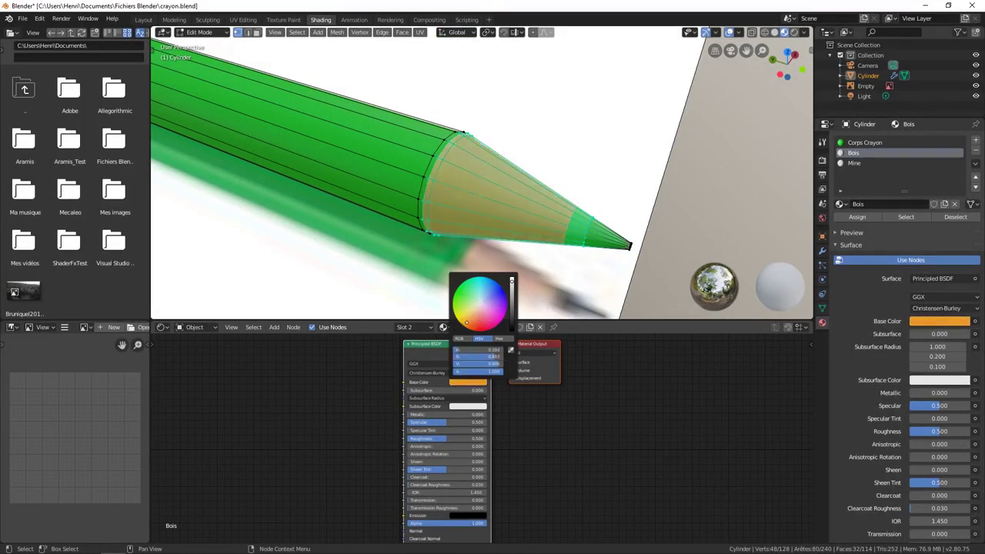
pyautogui.moveTo(461, 216)
pyautogui.mouseDown(button='middle')
pyautogui.moveTo(318, 207)
pyautogui.moveTo(427, 201)
pyautogui.mouseUp(button='middle')
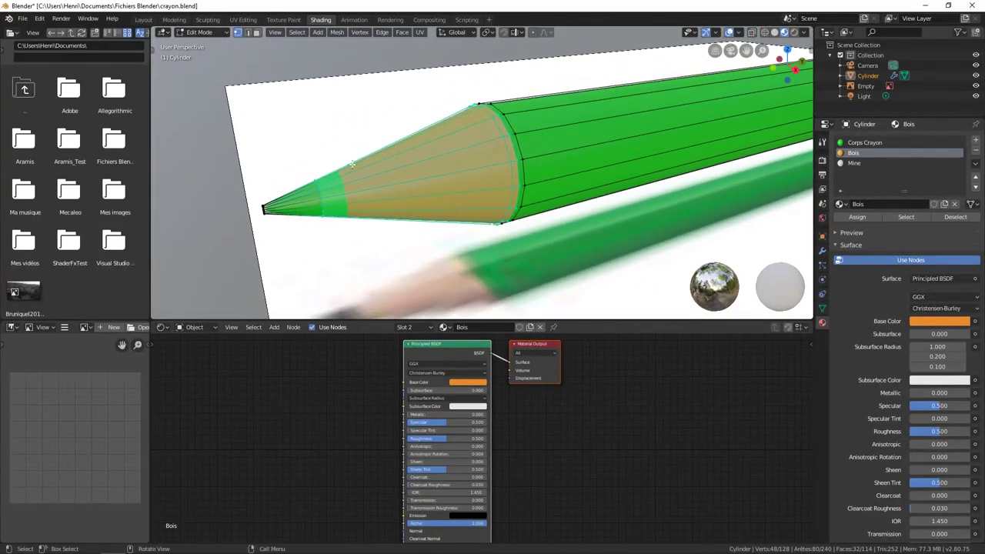
# In face select, pick the face rings at the cone base and assign them Bois.
pyautogui.click(257, 32)
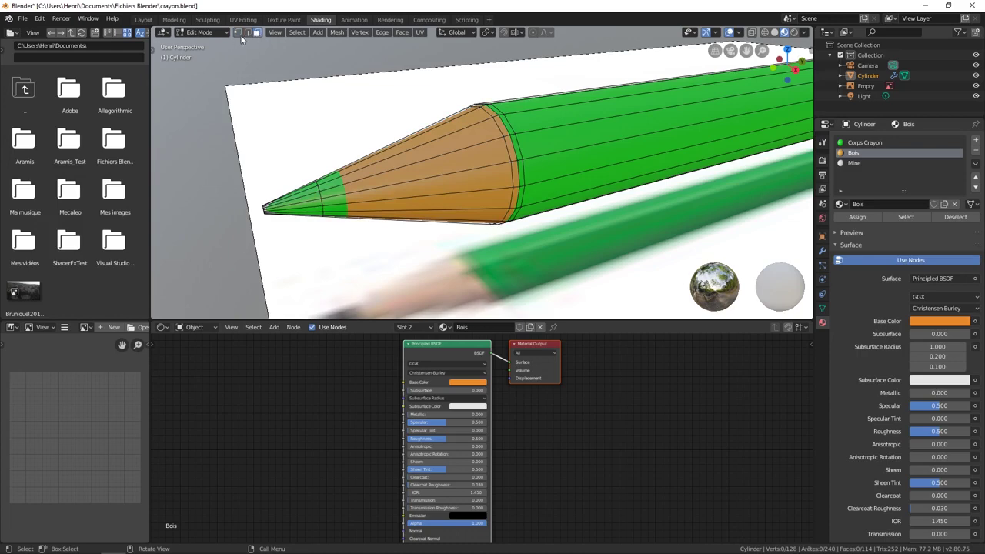
pyautogui.click(441, 166)
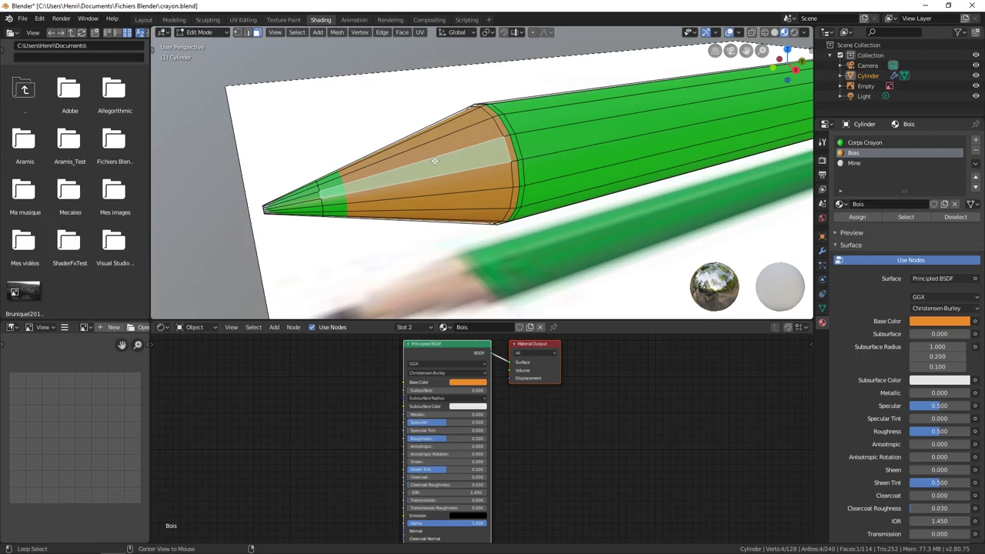
pyautogui.keyDown('alt'); pyautogui.click(434, 156); pyautogui.keyUp('alt')
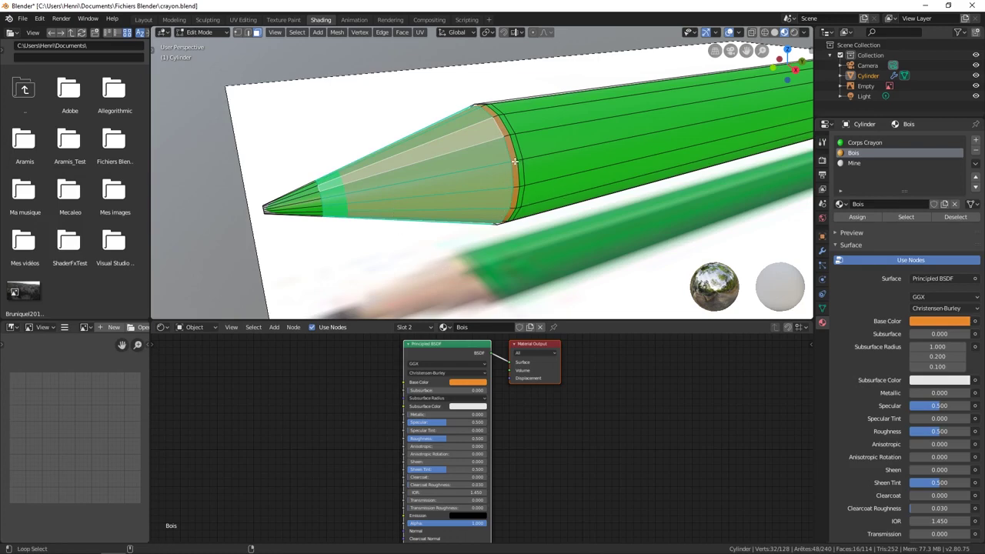
pyautogui.keyDown('alt'); pyautogui.keyDown('shift'); pyautogui.click(513, 159); pyautogui.keyUp('shift'); pyautogui.keyUp('alt')
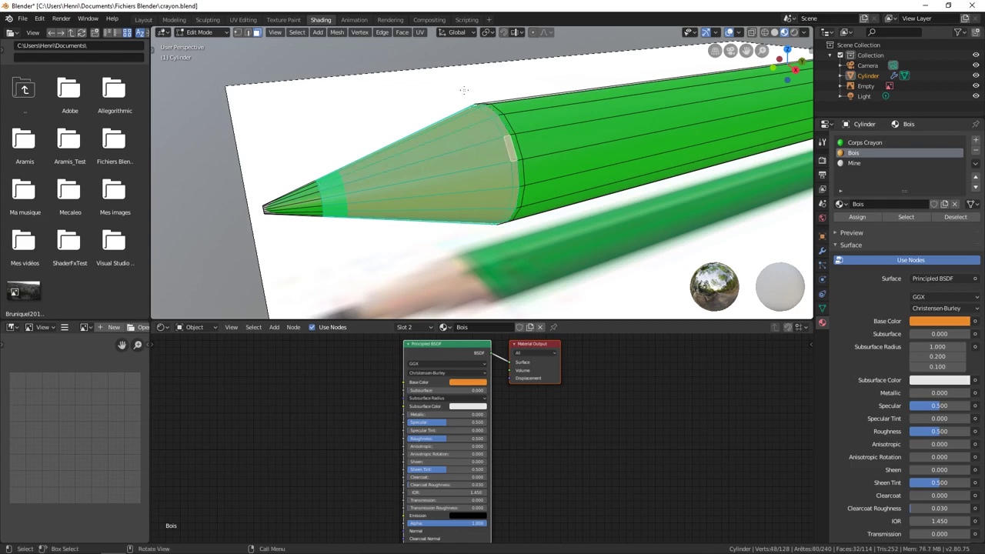
pyautogui.moveTo(422, 253); pyautogui.dragTo(462, 231, button='middle')
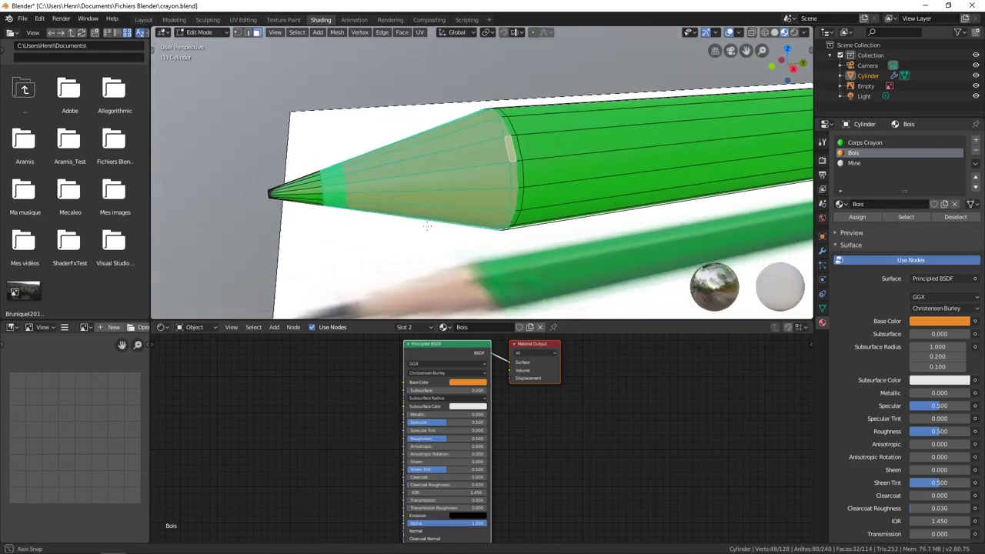
pyautogui.click(858, 217)
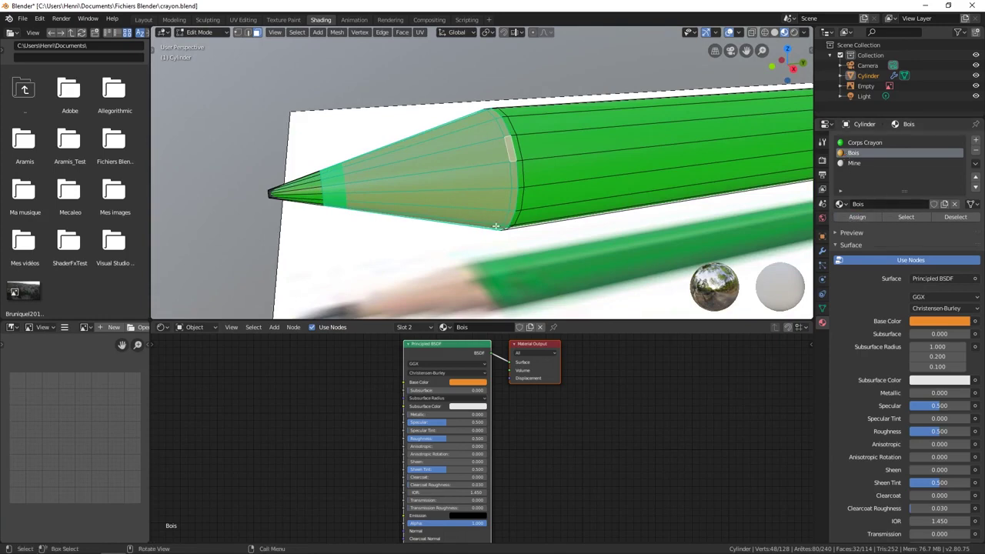
# Make Corps Crayon the active slot and select the face ring at the tip.
pyautogui.click(311, 189)
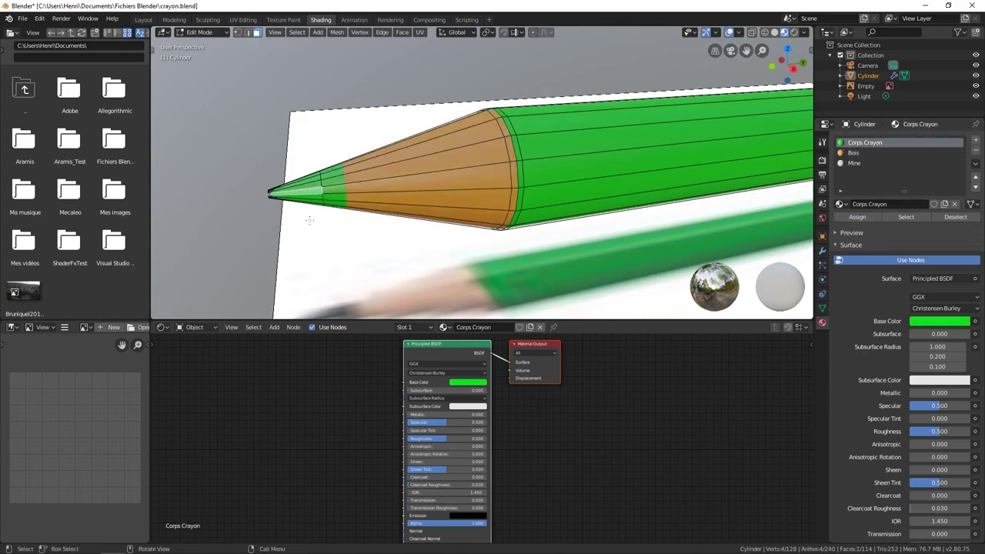
pyautogui.moveTo(310, 221)
pyautogui.mouseDown(button='middle')
pyautogui.moveTo(397, 239)
pyautogui.moveTo(408, 232)
pyautogui.moveTo(393, 212)
pyautogui.mouseUp(button='middle')
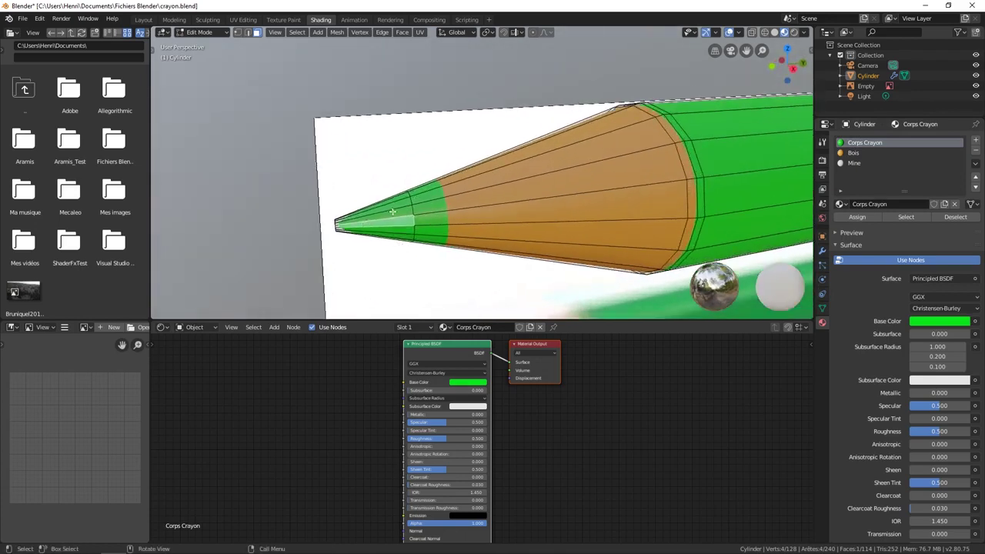
pyautogui.moveTo(357, 239); pyautogui.dragTo(398, 208, button='middle')
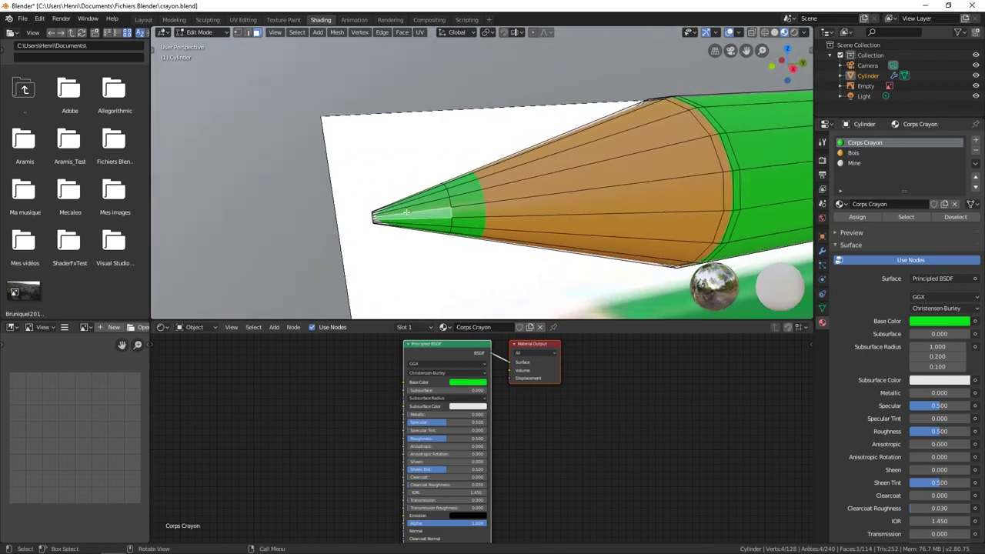
pyautogui.keyDown('alt'); pyautogui.click(413, 213); pyautogui.keyUp('alt')
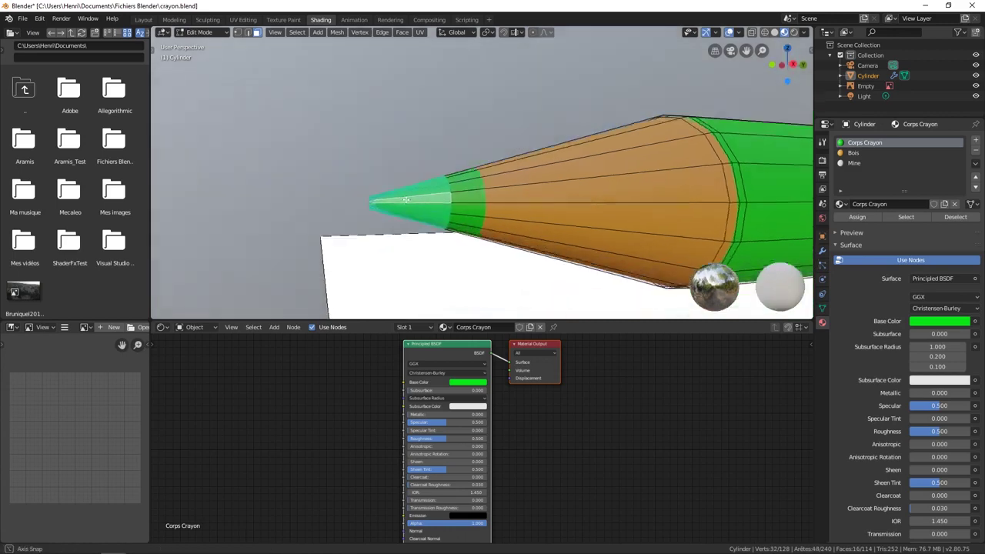
pyautogui.moveTo(412, 213)
pyautogui.mouseDown(button='middle')
pyautogui.moveTo(444, 206)
pyautogui.moveTo(598, 226)
pyautogui.mouseUp(button='middle')
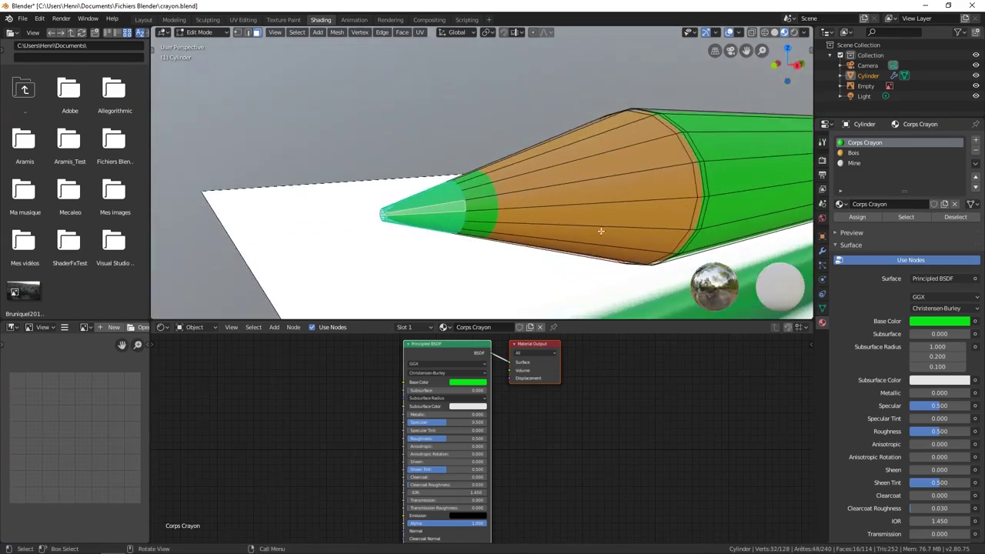
# Assign Mine to the selected tip faces and darken its Base Color to grey (about 0.277).
pyautogui.click(862, 162)
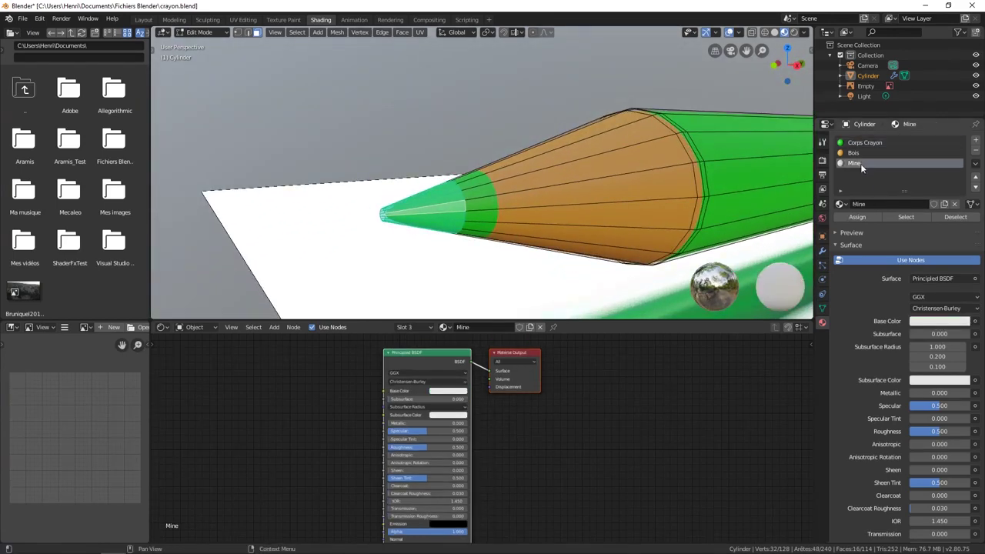
pyautogui.click(860, 215)
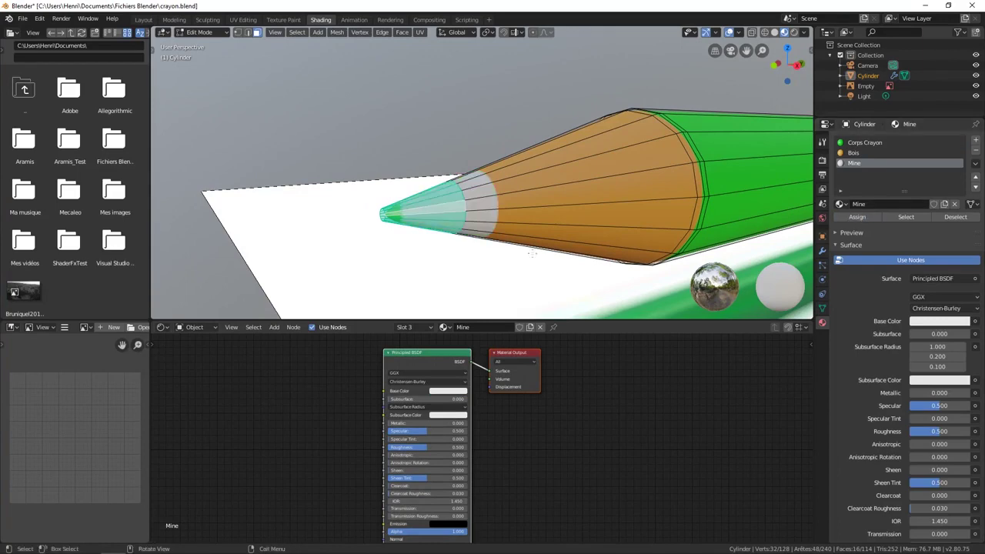
pyautogui.click(443, 395)
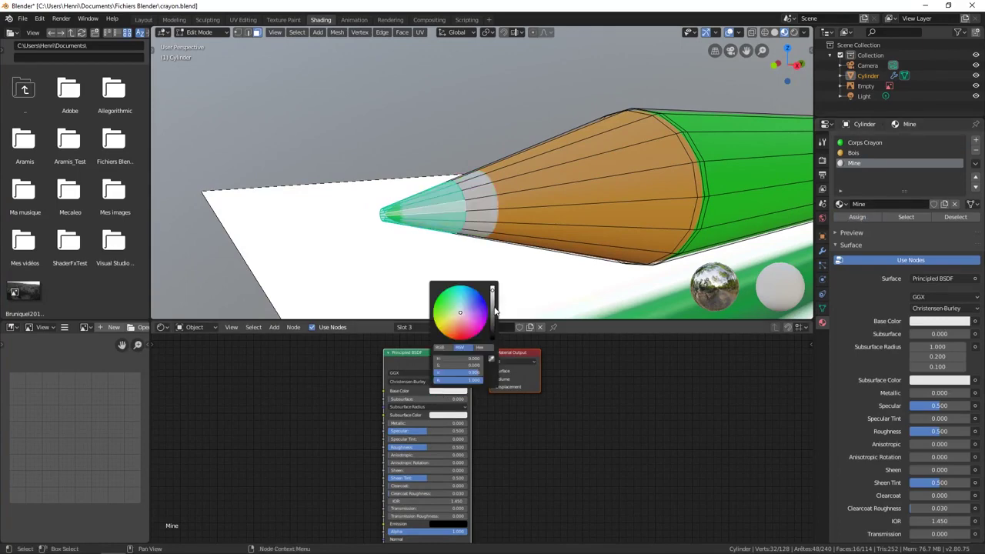
pyautogui.moveTo(493, 306); pyautogui.dragTo(492, 322)
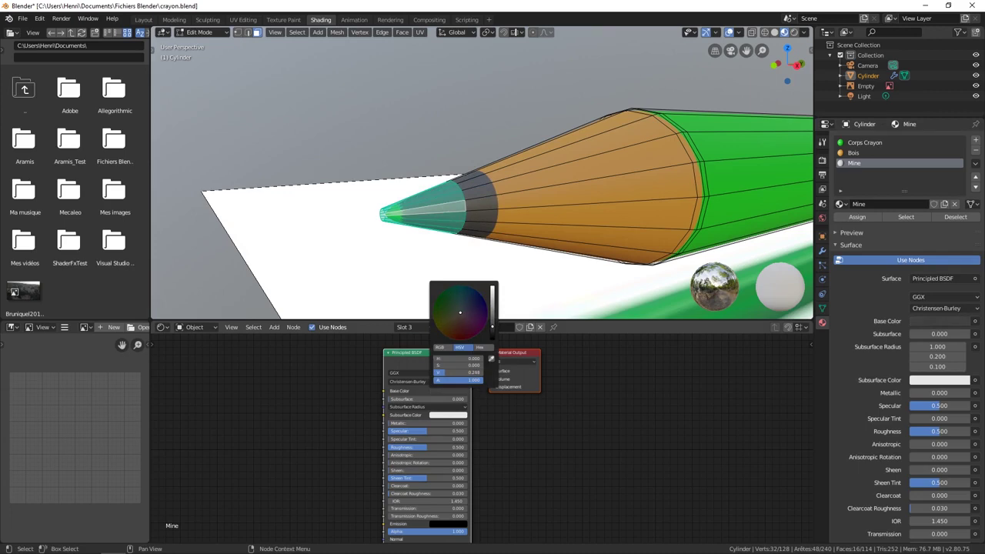
pyautogui.moveTo(461, 254); pyautogui.dragTo(420, 270, button='middle')
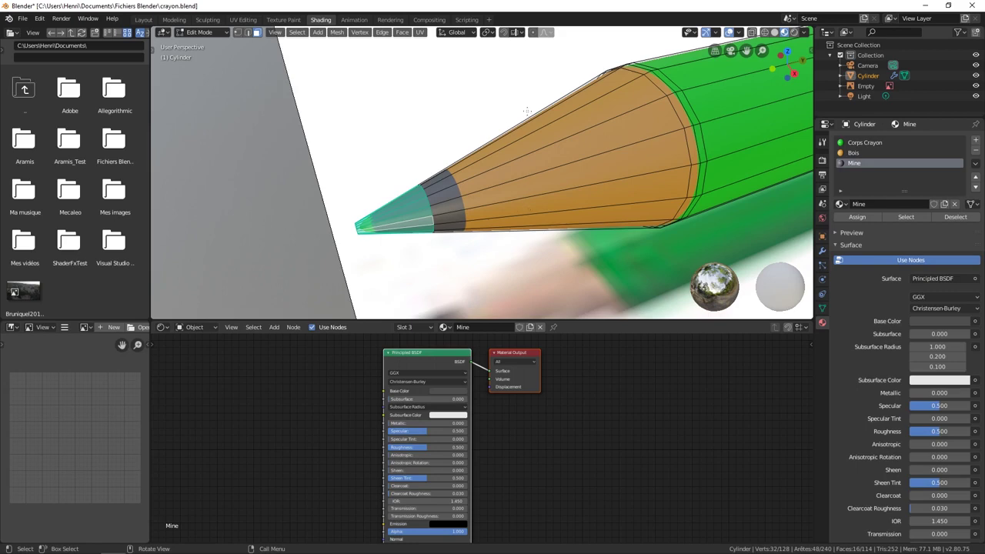
# Add an edge loop to the cone tip with a Ctrl+R loop cut.
pyautogui.hotkey('ctrl', 'r')
pyautogui.click(543, 221)
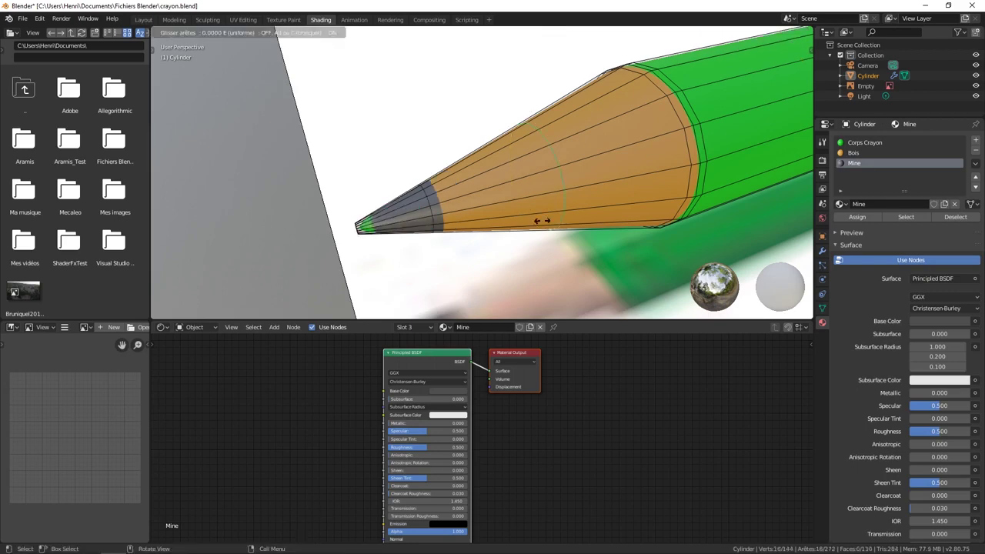
pyautogui.click(481, 225)
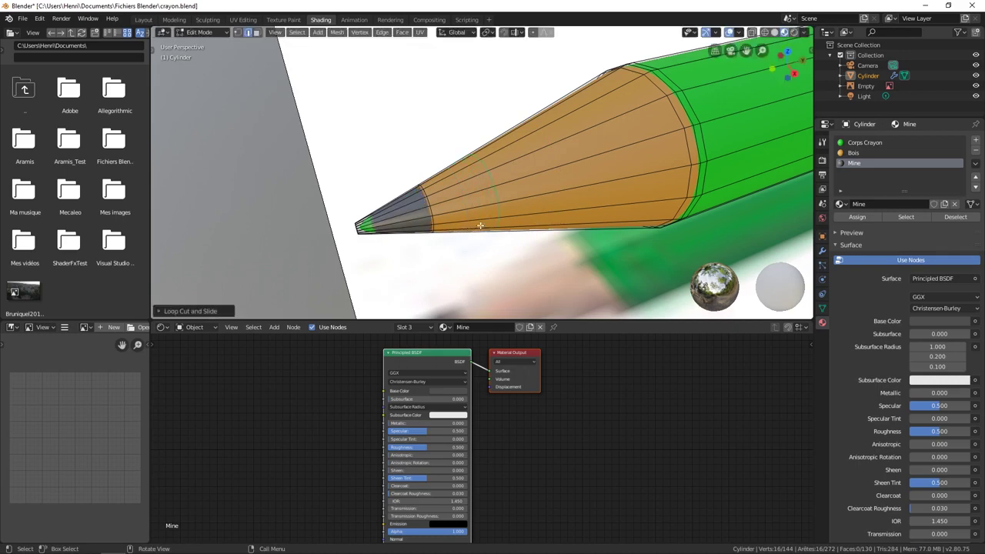
pyautogui.moveTo(481, 225)
pyautogui.mouseDown(button='middle')
pyautogui.moveTo(490, 191)
pyautogui.moveTo(500, 194)
pyautogui.mouseUp(button='middle')
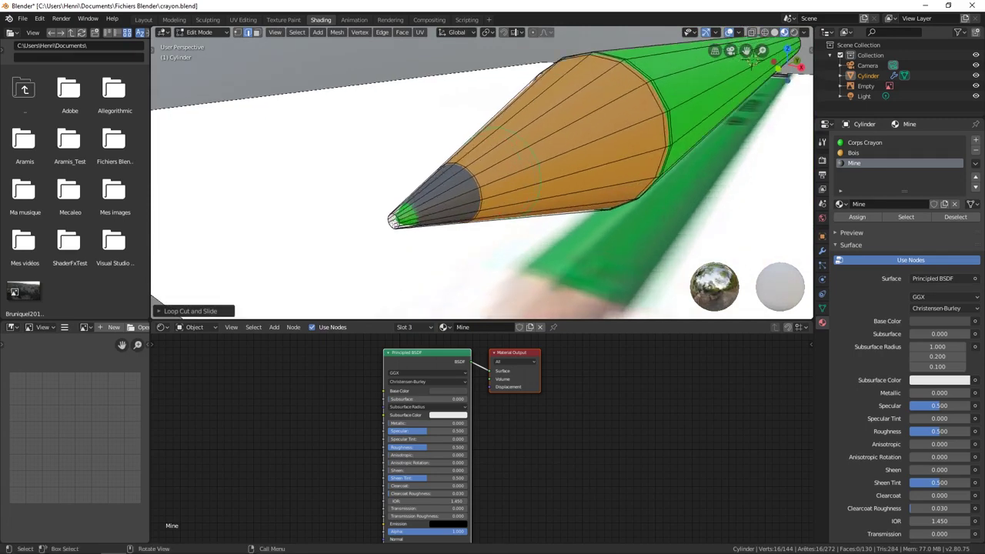
# Select the cap face at the tip's end and assign it the Mine material.
pyautogui.click(394, 224)
pyautogui.scroll(2, 393, 223)
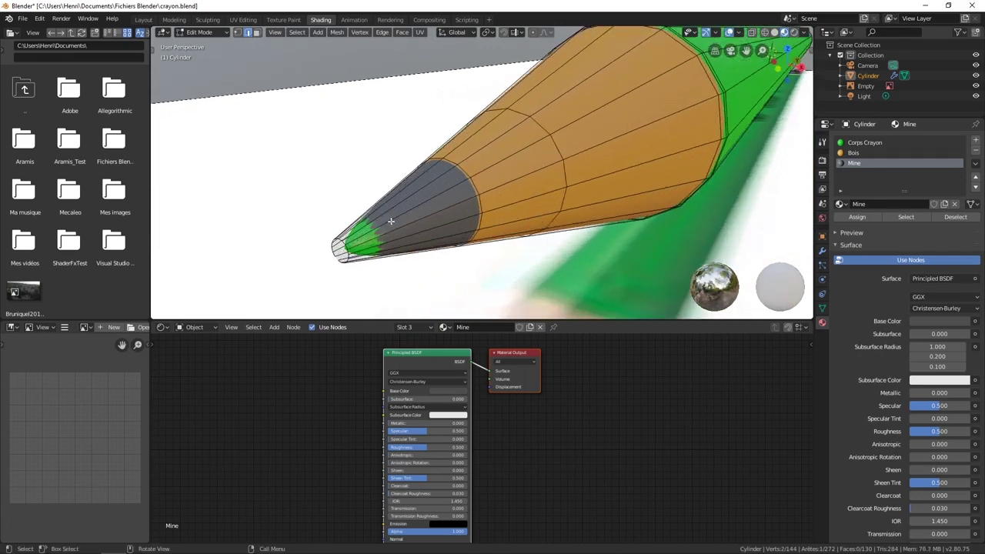
pyautogui.scroll(2, 354, 253)
pyautogui.moveTo(339, 246); pyautogui.dragTo(326, 252, button='middle')
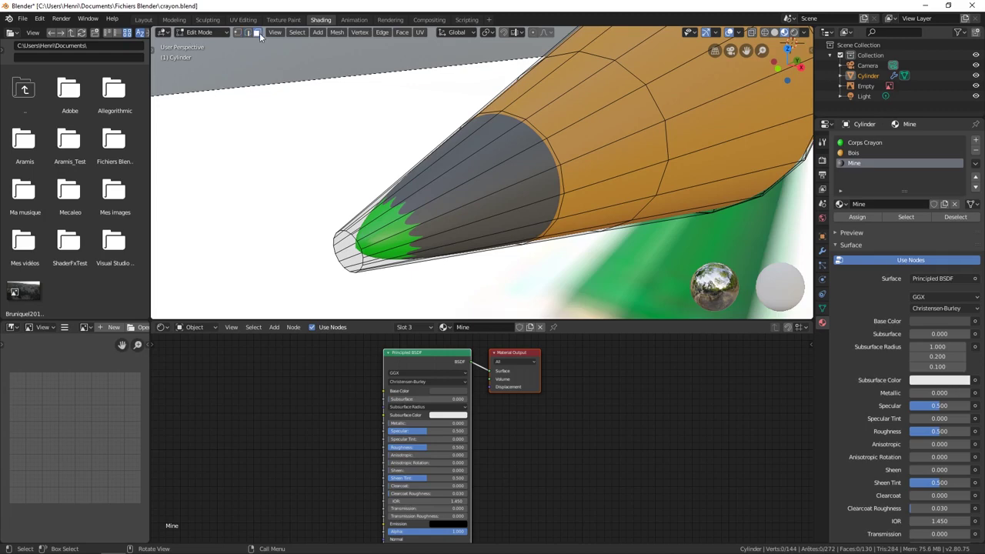
pyautogui.click(344, 254)
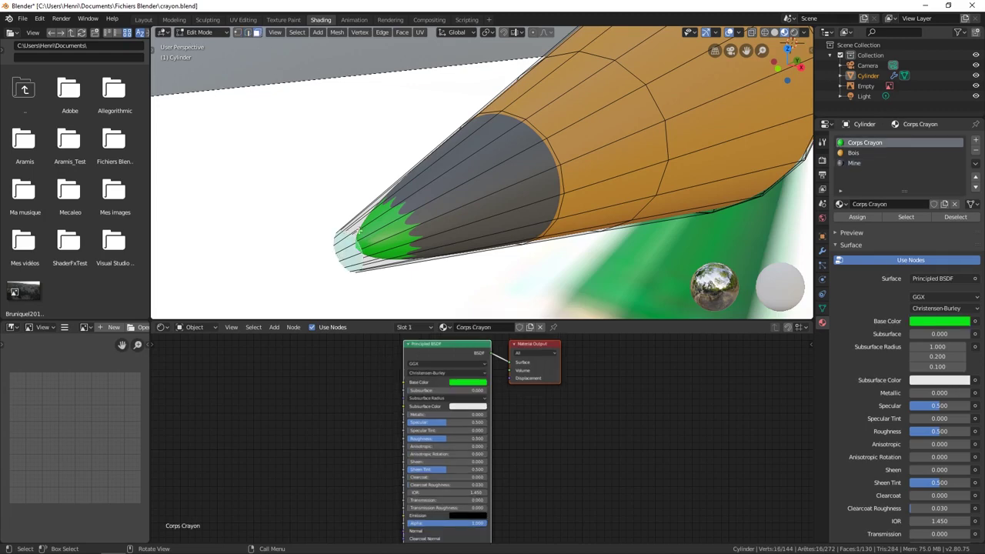
pyautogui.click(863, 162)
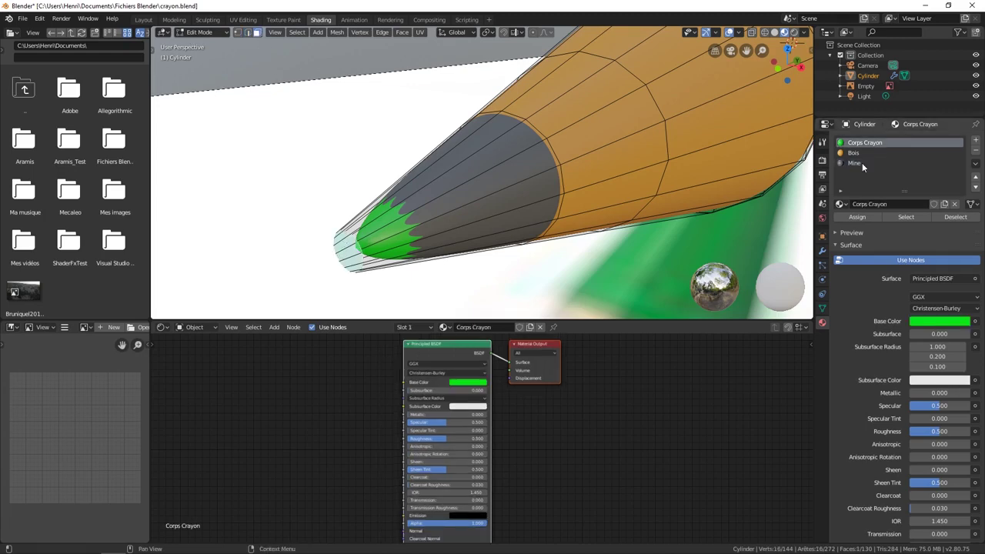
pyautogui.click(856, 218)
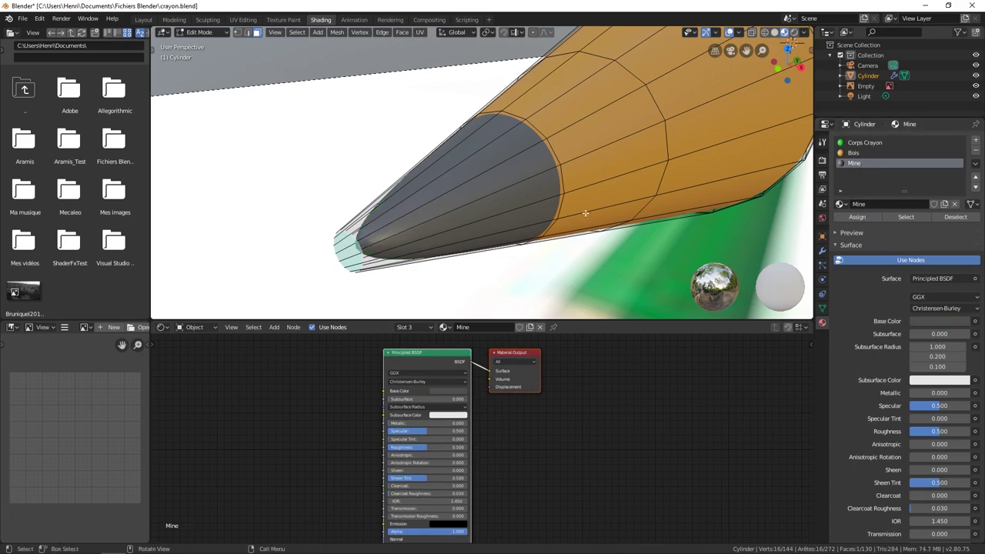
pyautogui.moveTo(585, 231)
pyautogui.mouseDown(button='middle')
pyautogui.moveTo(548, 205)
pyautogui.moveTo(571, 221)
pyautogui.mouseUp(button='middle')
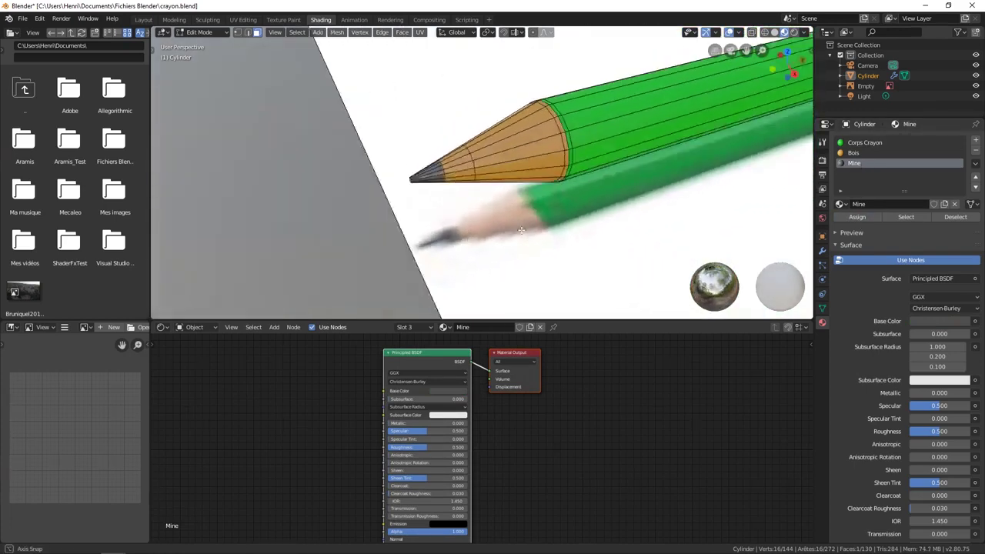
# Return to Object Mode and frame the pencil lying on the paper.
pyautogui.press('Tab')
pyautogui.scroll(-5, 592, 208)
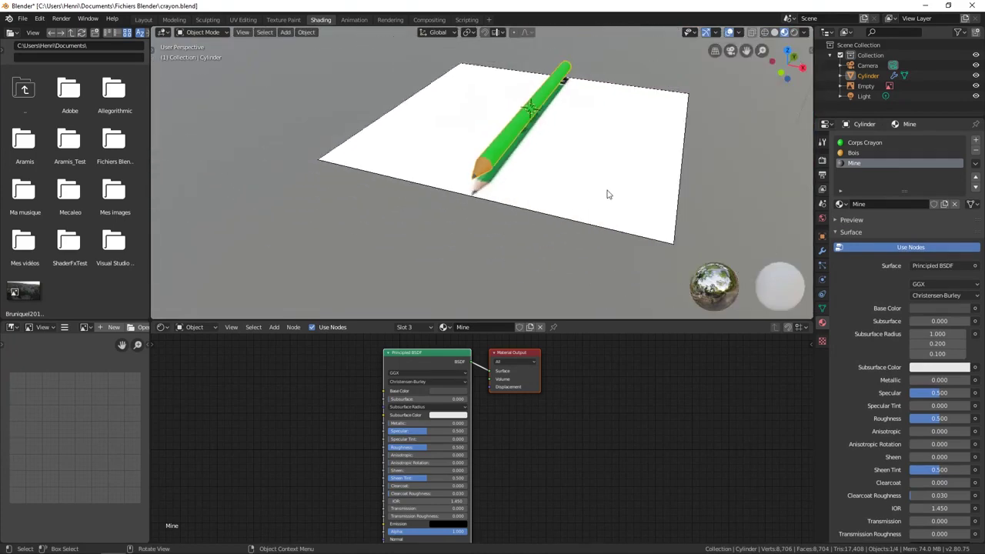
pyautogui.moveTo(608, 192)
pyautogui.mouseDown(button='middle')
pyautogui.moveTo(539, 215)
pyautogui.moveTo(433, 223)
pyautogui.moveTo(555, 177)
pyautogui.moveTo(551, 214)
pyautogui.moveTo(488, 222)
pyautogui.moveTo(508, 213)
pyautogui.moveTo(410, 267)
pyautogui.mouseUp(button='middle')
pyautogui.scroll(2, 508, 214)
pyautogui.scroll(2, 474, 226)
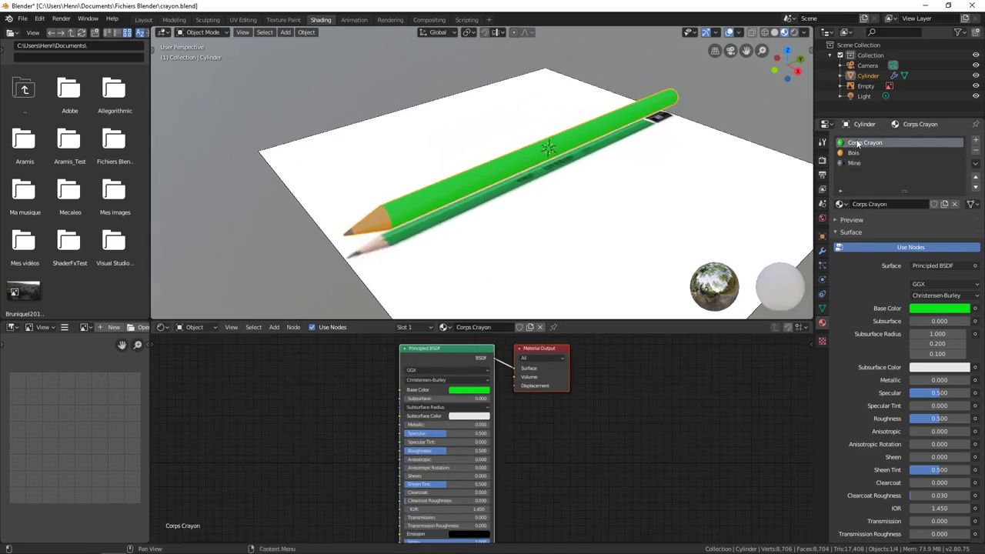
# Try different hues for the Corps Crayon Base Color in the colour picker.
pyautogui.click(459, 394)
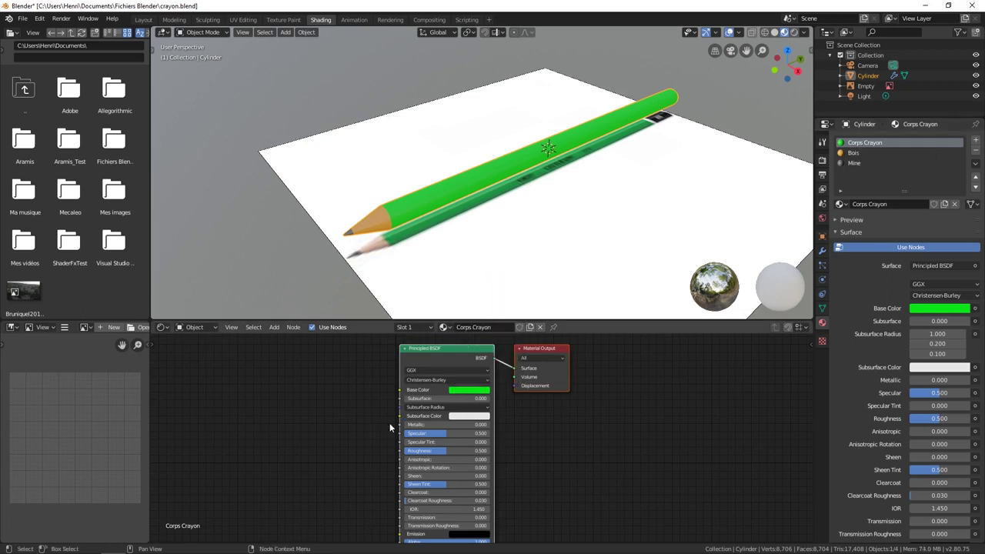
pyautogui.click(471, 392)
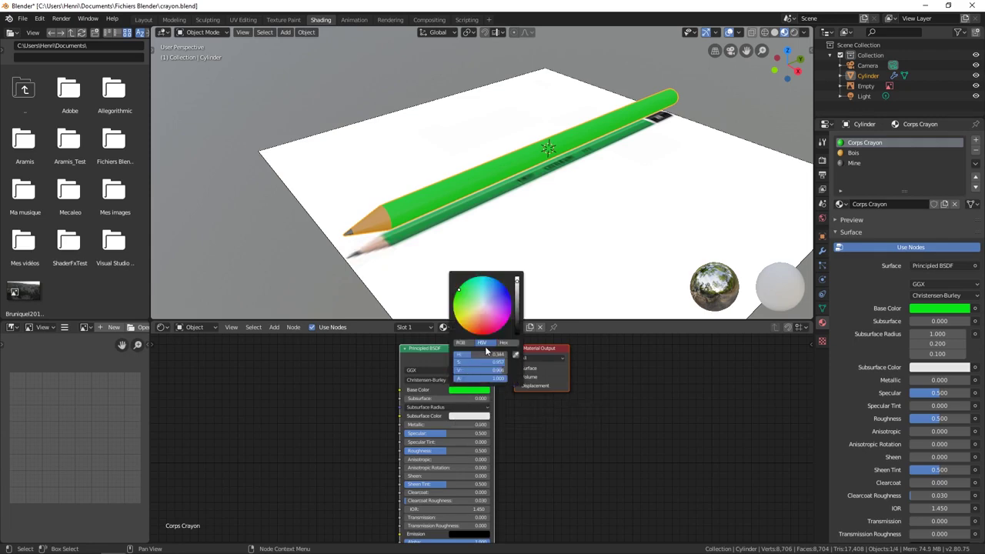
pyautogui.click(486, 284)
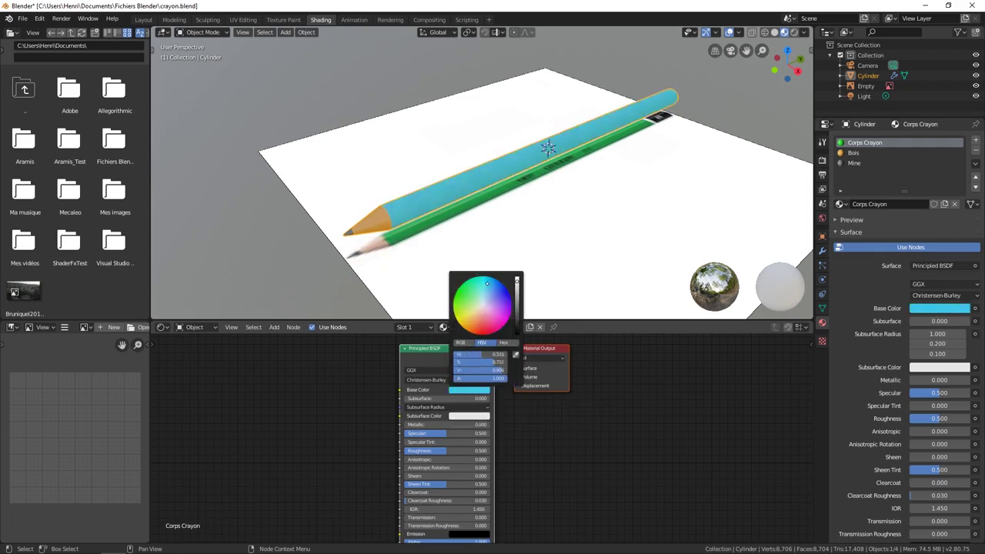
pyautogui.moveTo(487, 284); pyautogui.dragTo(470, 279)
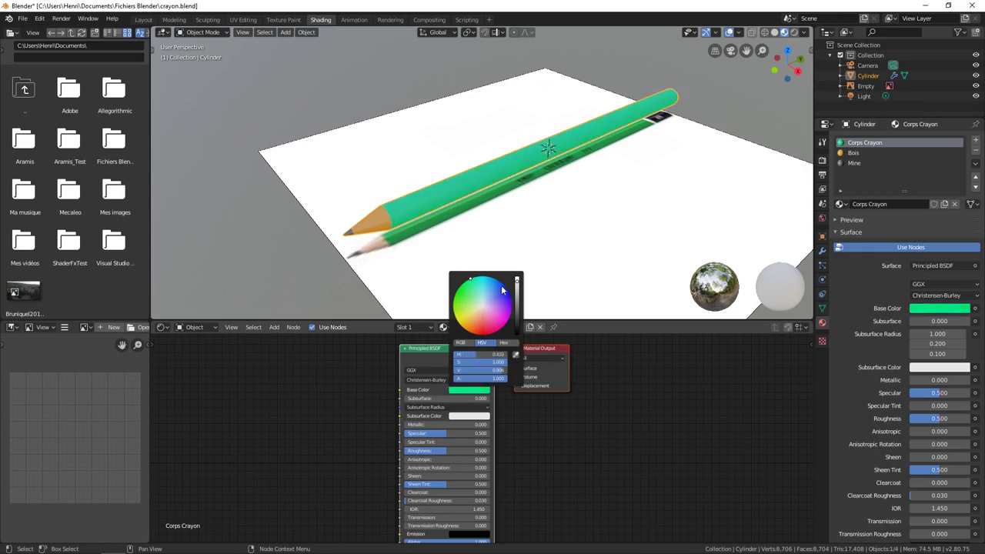
pyautogui.moveTo(485, 282)
pyautogui.mouseDown()
pyautogui.moveTo(510, 313)
pyautogui.moveTo(497, 331)
pyautogui.moveTo(499, 281)
pyautogui.moveTo(482, 301)
pyautogui.moveTo(486, 278)
pyautogui.mouseUp()
pyautogui.scroll(-3, 516, 281)
pyautogui.scroll(-9, 517, 282)
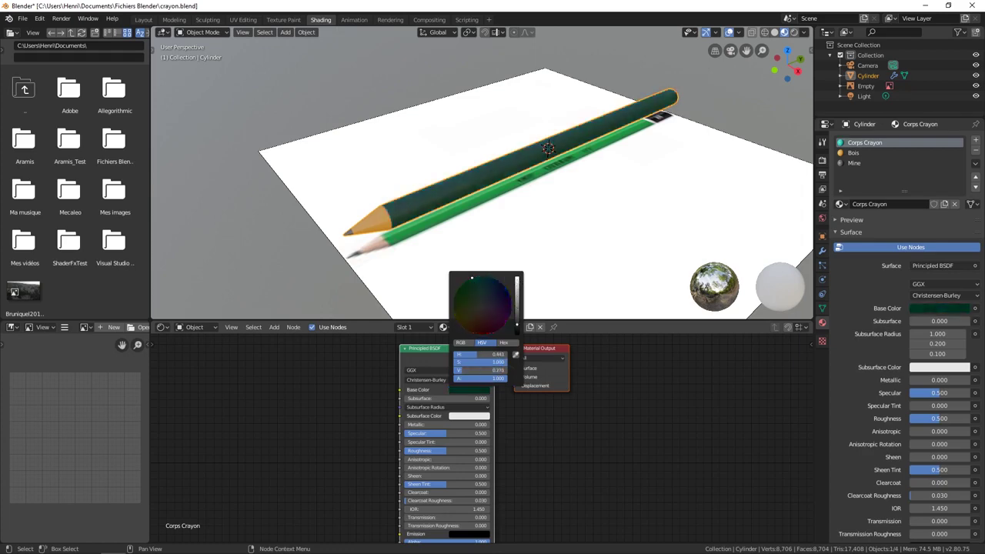
pyautogui.scroll(3, 517, 282)
pyautogui.scroll(3, 517, 282)
pyautogui.scroll(-5, 516, 281)
pyautogui.scroll(-7, 516, 282)
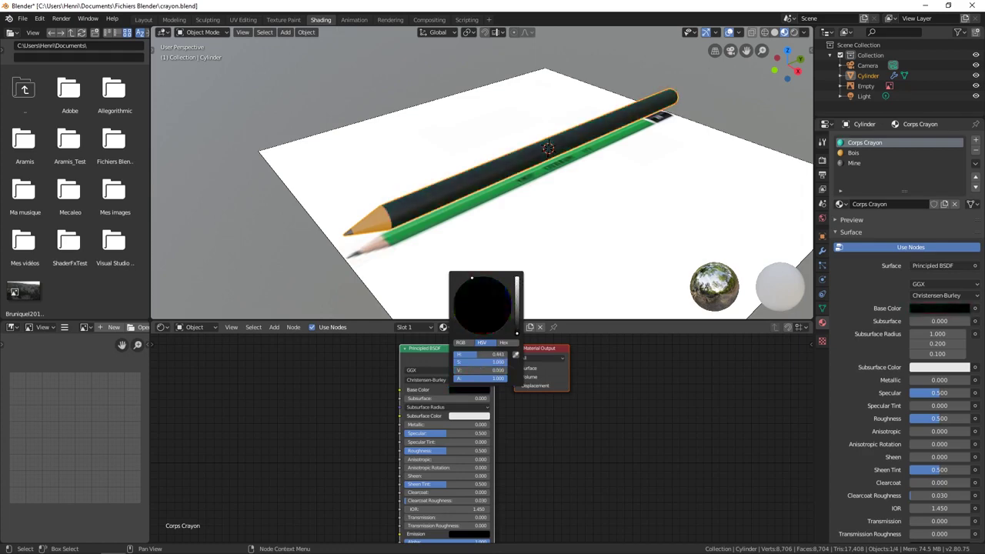
pyautogui.scroll(4, 516, 282)
pyautogui.scroll(2, 517, 282)
pyautogui.scroll(-3, 517, 281)
pyautogui.scroll(-5, 516, 282)
pyautogui.scroll(10, 516, 282)
pyautogui.scroll(8, 517, 282)
pyautogui.moveTo(479, 292)
pyautogui.mouseDown()
pyautogui.moveTo(491, 285)
pyautogui.moveTo(477, 297)
pyautogui.moveTo(483, 304)
pyautogui.mouseUp()
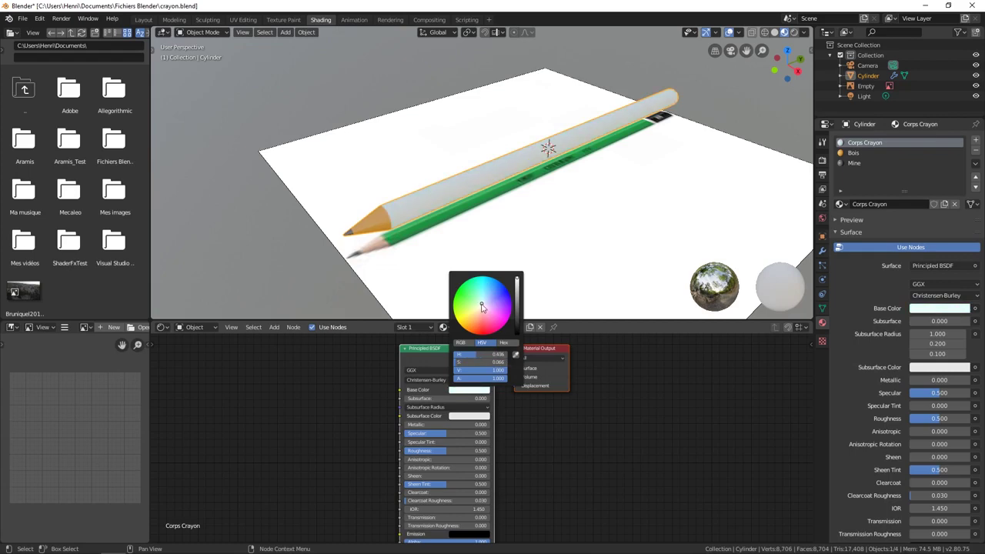
# Set the Corps Crayon Base Color to hex 3BFF48.
pyautogui.click(468, 343)
pyautogui.click(481, 343)
pyautogui.click(494, 343)
pyautogui.click(480, 343)
pyautogui.click(467, 343)
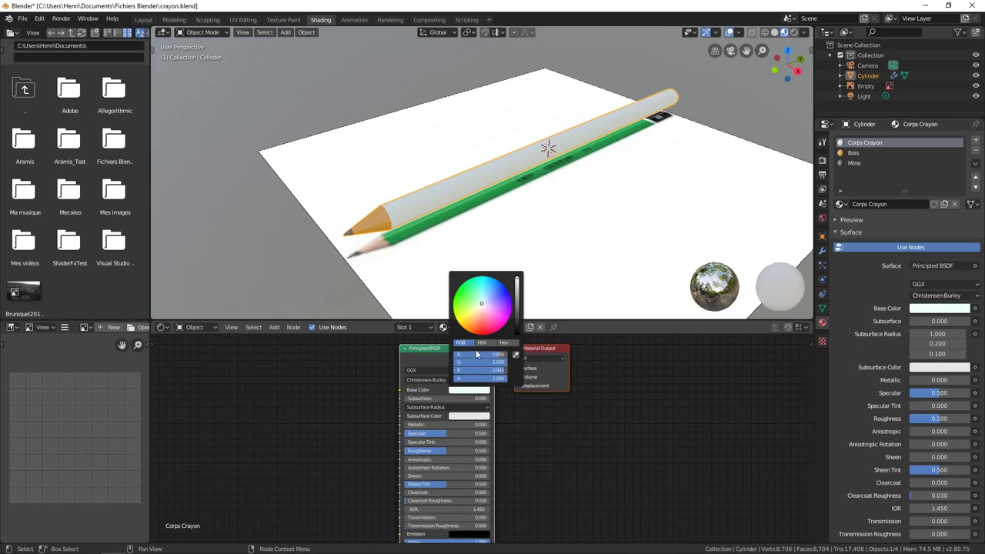
pyautogui.click(482, 343)
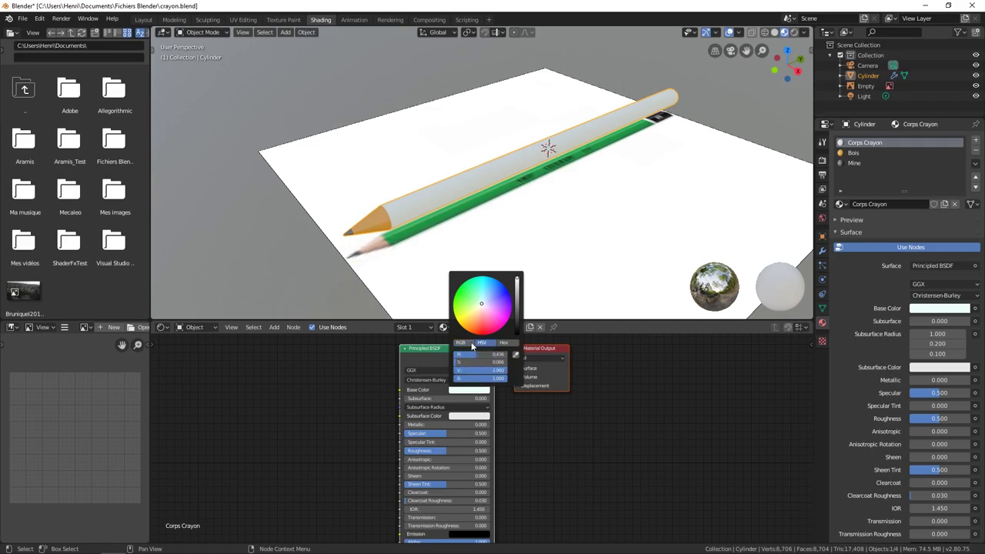
pyautogui.click(505, 344)
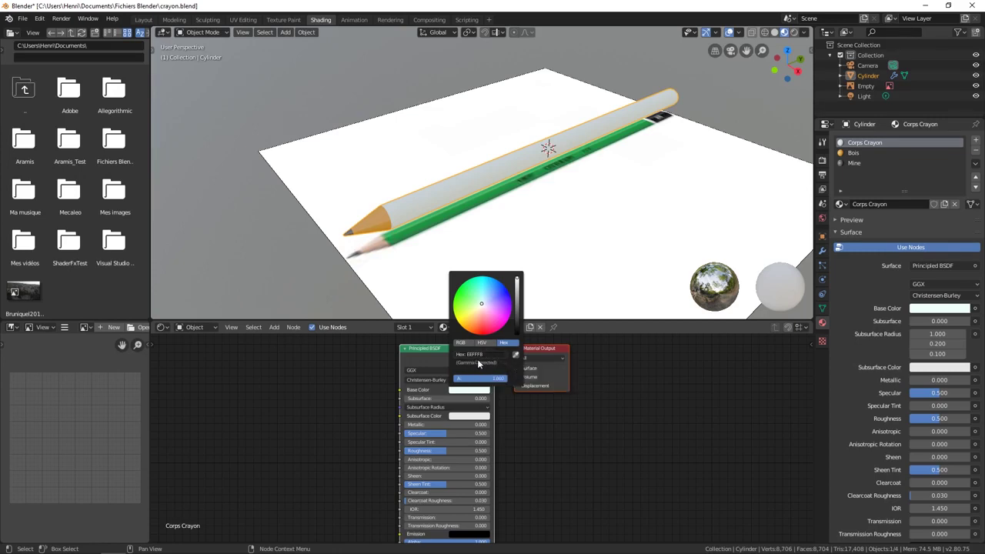
pyautogui.click(481, 355)
pyautogui.write('3BFF48')
pyautogui.press('Return')
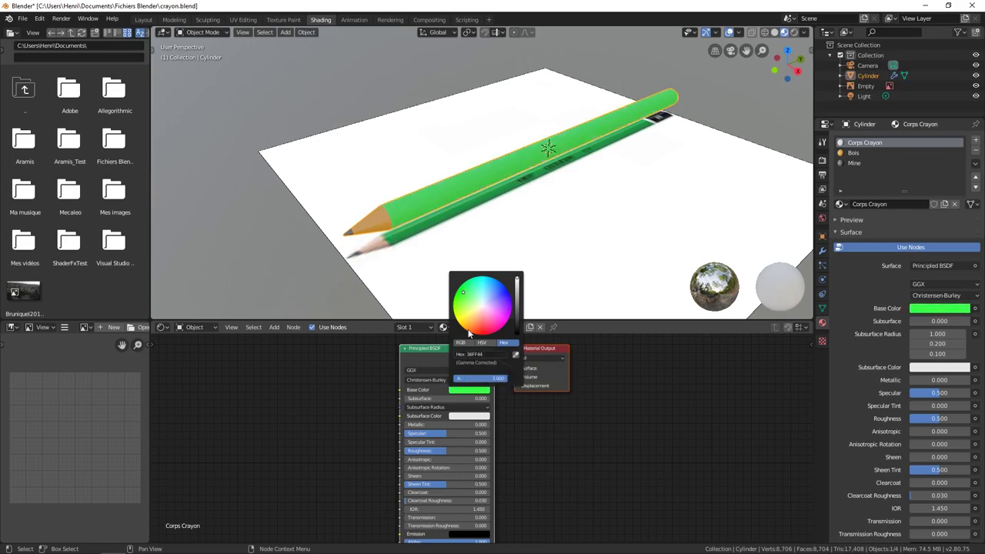
# Lower the green's HSV saturation to 0.677 and value to 0.645.
pyautogui.click(480, 343)
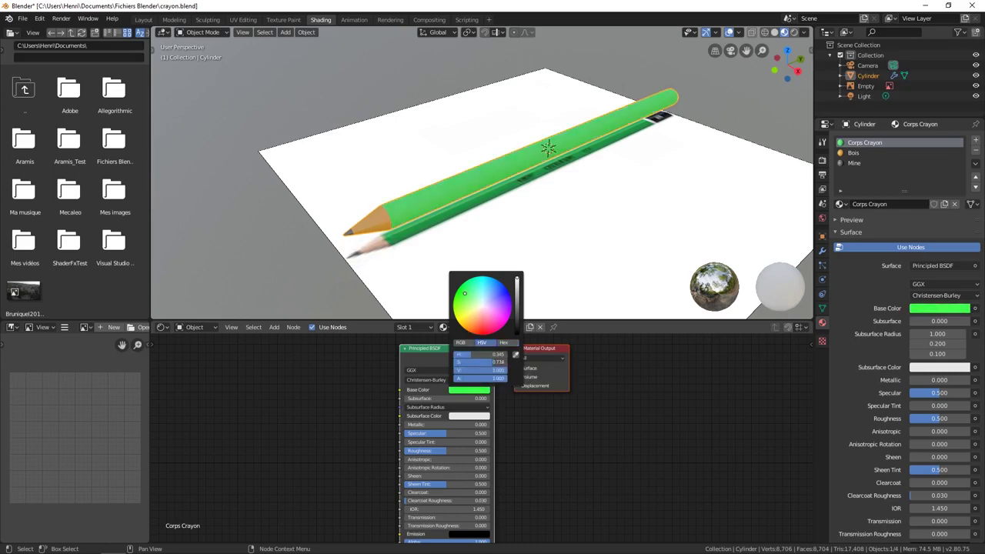
pyautogui.moveTo(501, 362); pyautogui.dragTo(485, 362)
pyautogui.moveTo(518, 302); pyautogui.dragTo(517, 298)
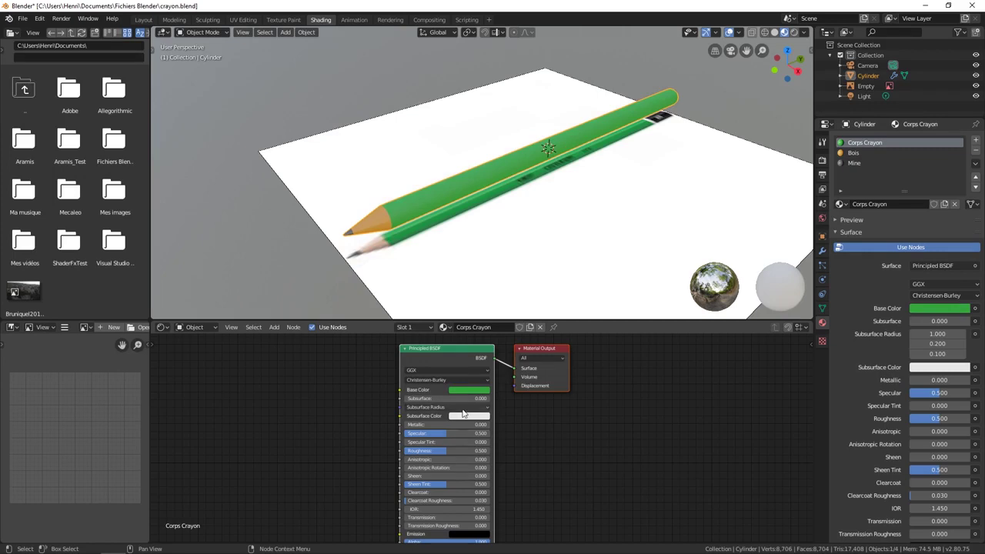
# Resize the 3D viewport and node editor areas and zoom in on the pencil.
pyautogui.moveTo(457, 436); pyautogui.dragTo(460, 434, button='middle')
pyautogui.moveTo(453, 316)
pyautogui.mouseDown()
pyautogui.moveTo(455, 271)
pyautogui.moveTo(566, 370)
pyautogui.mouseUp()
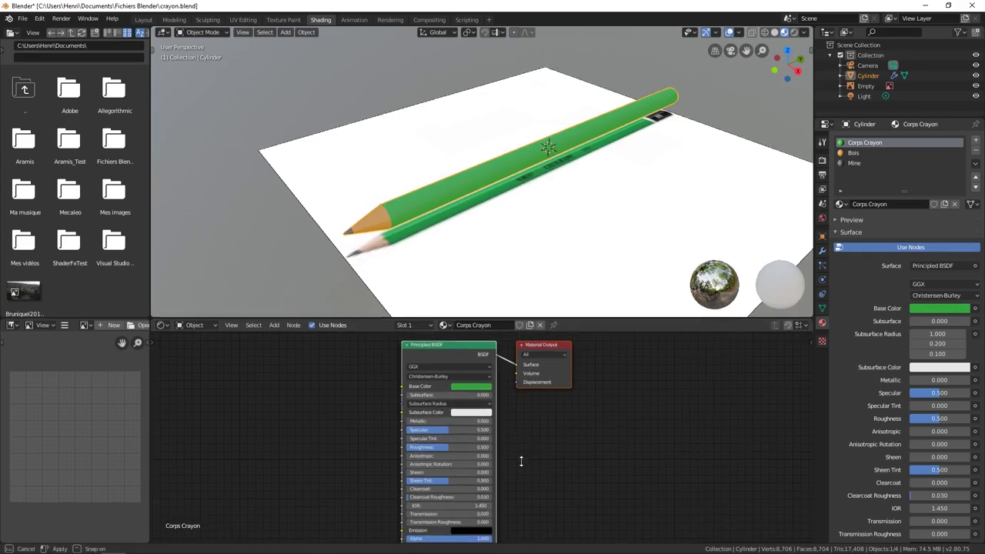
pyautogui.moveTo(521, 461); pyautogui.dragTo(495, 456)
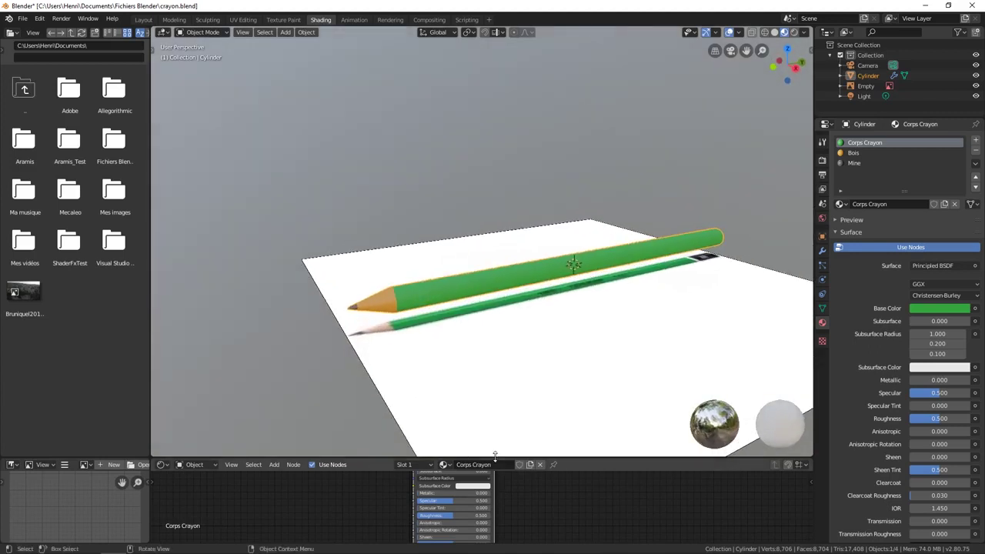
pyautogui.moveTo(495, 456); pyautogui.dragTo(493, 294)
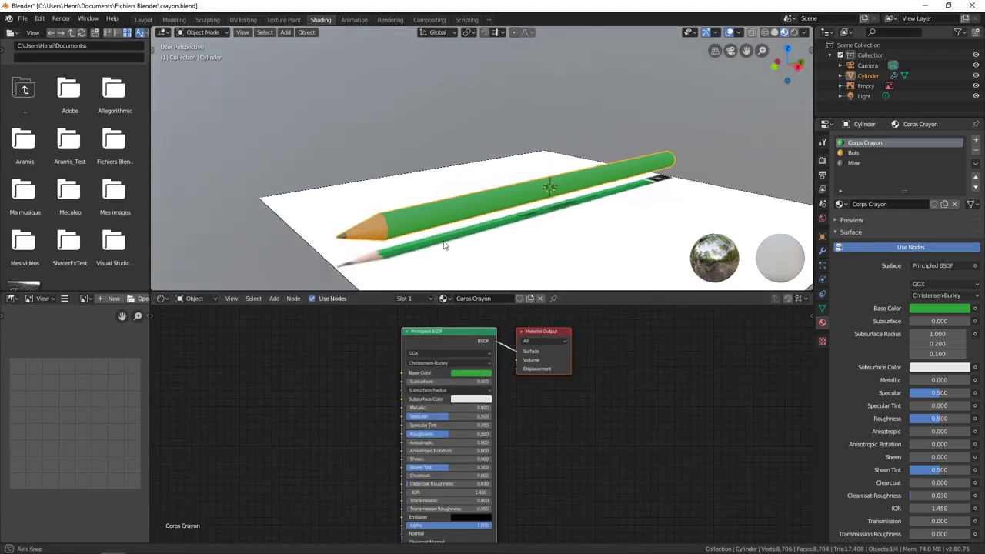
pyautogui.moveTo(439, 246); pyautogui.dragTo(431, 254, button='middle')
pyautogui.scroll(3, 423, 398)
pyautogui.scroll(1, 424, 398)
pyautogui.scroll(1, 424, 398)
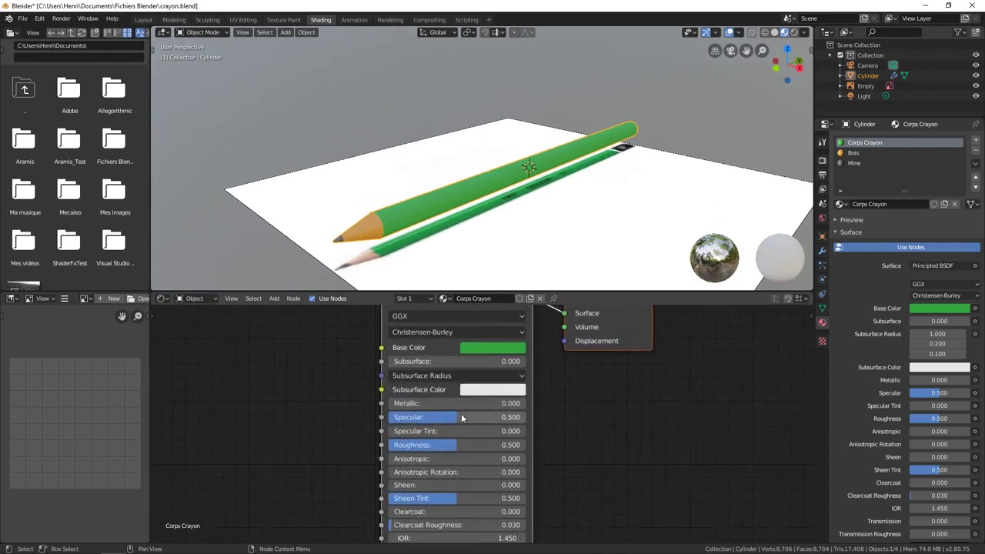
pyautogui.scroll(1, 431, 408)
# Test Corps Crayon Specular strengths, leaving Specular at 0.427.
pyautogui.moveTo(431, 416); pyautogui.dragTo(455, 415)
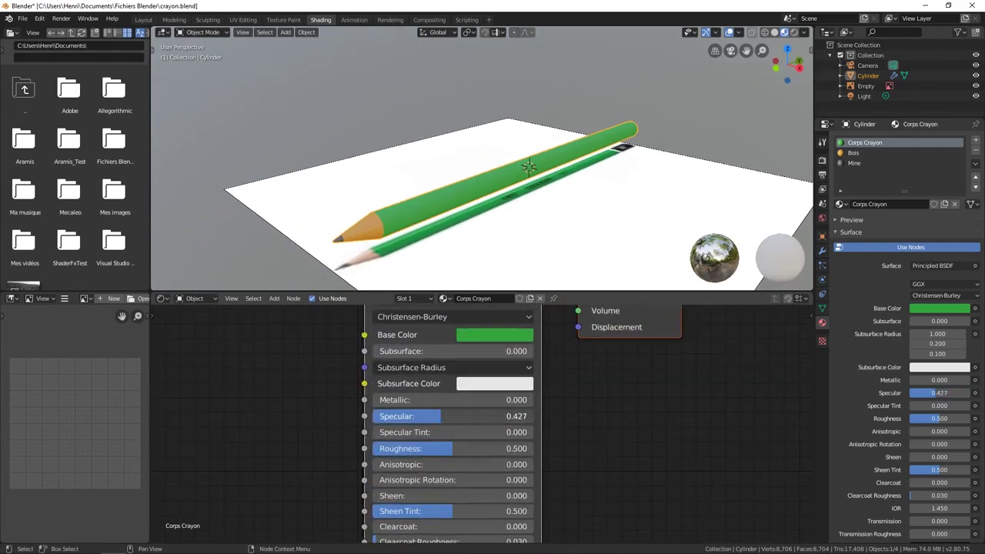
pyautogui.moveTo(450, 234)
pyautogui.mouseDown(button='middle')
pyautogui.moveTo(350, 235)
pyautogui.moveTo(472, 238)
pyautogui.moveTo(315, 213)
pyautogui.moveTo(501, 237)
pyautogui.mouseUp(button='middle')
pyautogui.moveTo(444, 417); pyautogui.dragTo(532, 417)
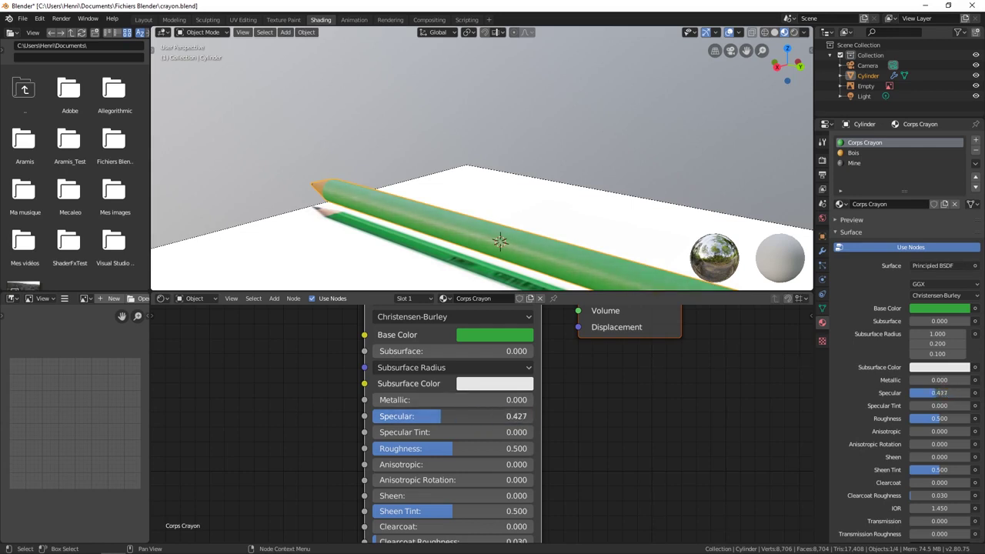
# Tune the Corps Crayon body to Specular 0.532 and Roughness 0.350, orbiting to judge the gloss.
pyautogui.moveTo(521, 417)
pyautogui.mouseDown()
pyautogui.moveTo(373, 416)
pyautogui.moveTo(450, 416)
pyautogui.mouseUp()
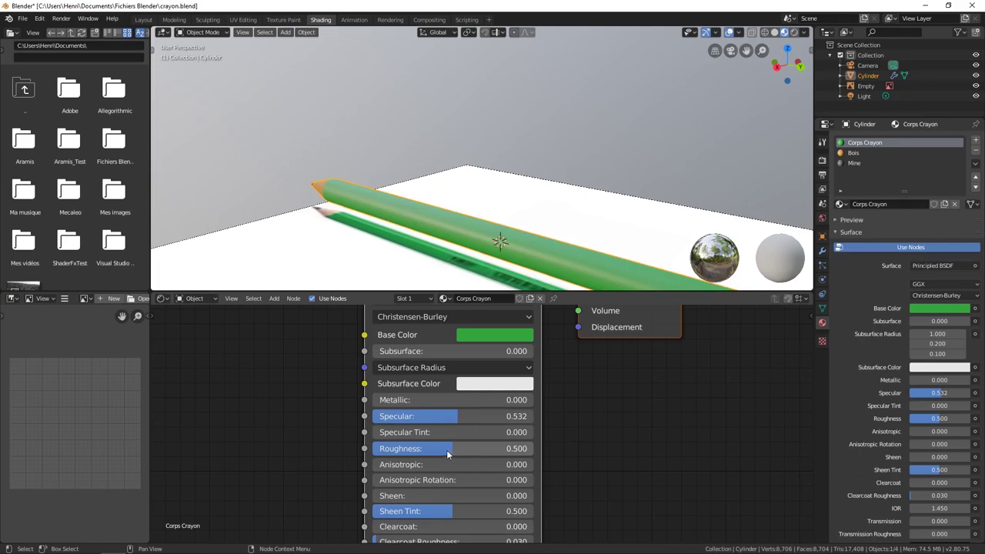
pyautogui.moveTo(448, 455); pyautogui.dragTo(509, 449)
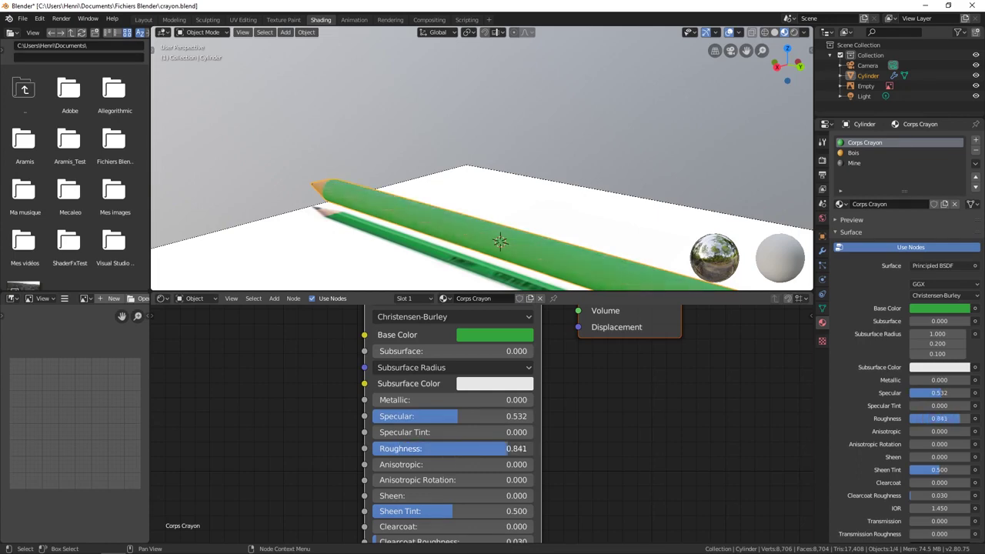
pyautogui.moveTo(508, 448); pyautogui.dragTo(374, 449)
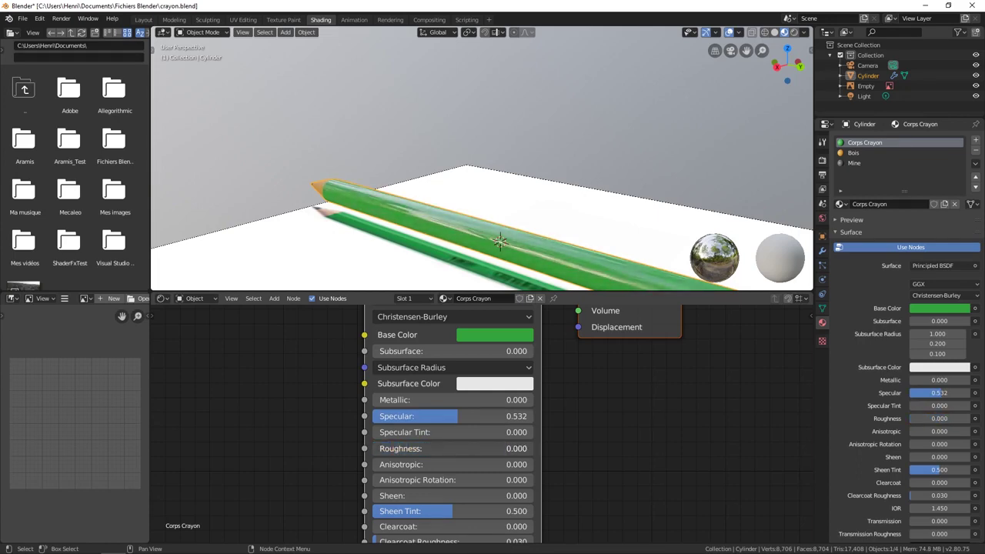
pyautogui.moveTo(385, 231)
pyautogui.mouseDown(button='middle')
pyautogui.moveTo(333, 225)
pyautogui.moveTo(352, 220)
pyautogui.mouseUp(button='middle')
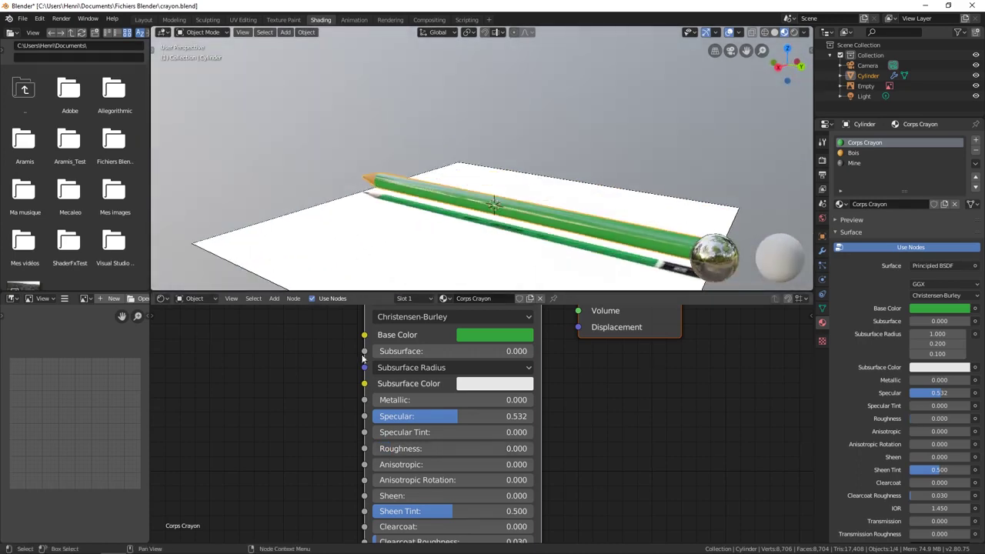
pyautogui.moveTo(391, 449); pyautogui.dragTo(442, 451)
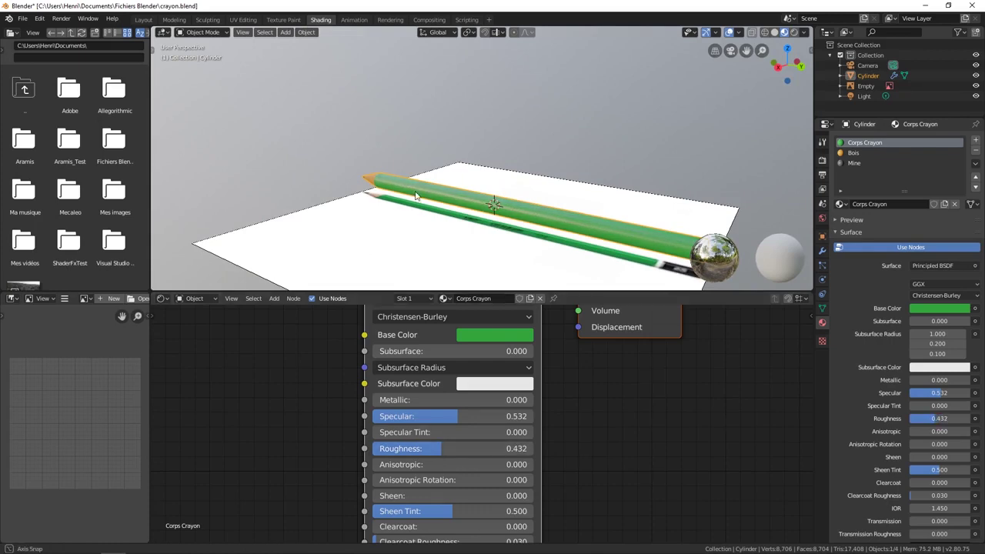
pyautogui.moveTo(431, 208)
pyautogui.mouseDown(button='middle')
pyautogui.moveTo(451, 196)
pyautogui.moveTo(378, 213)
pyautogui.mouseUp(button='middle')
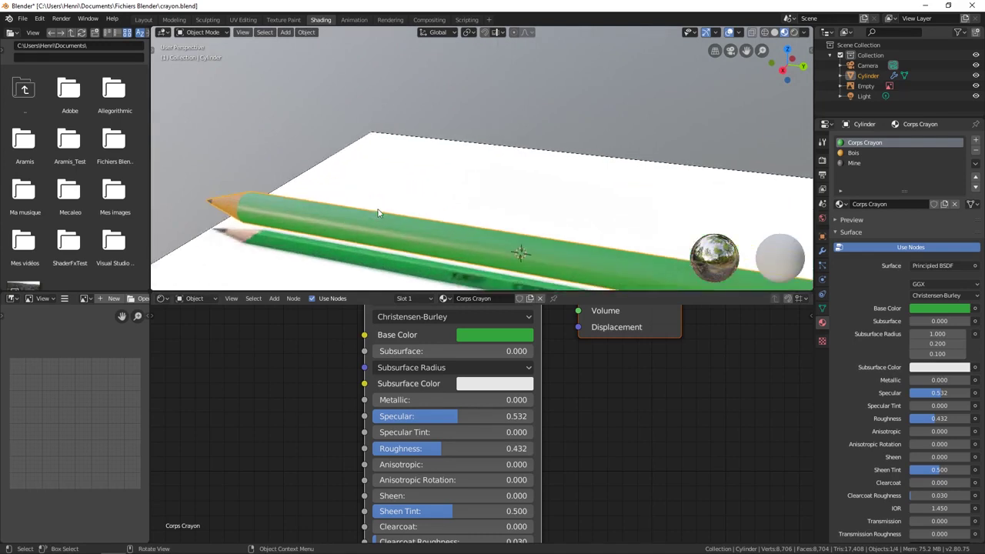
pyautogui.moveTo(441, 448); pyautogui.dragTo(424, 449)
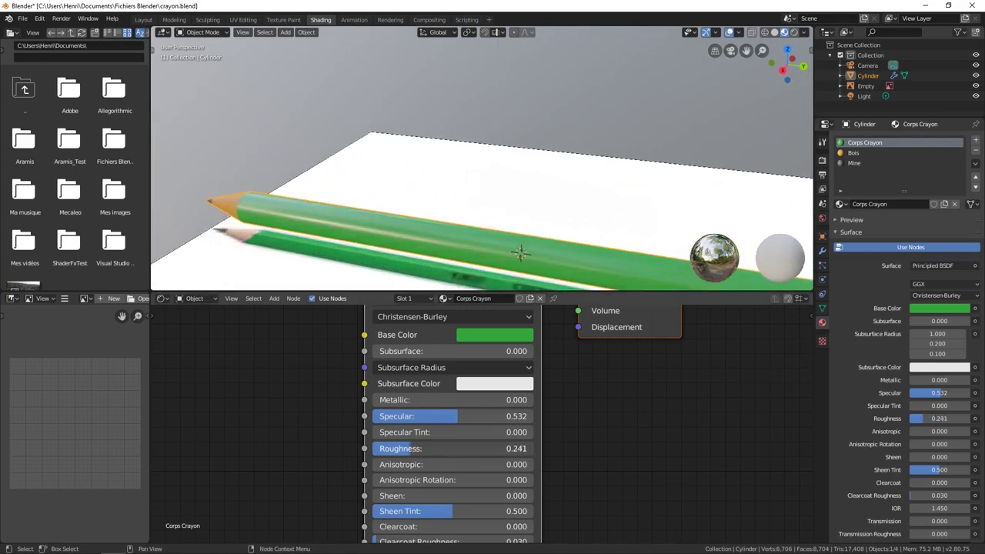
pyautogui.moveTo(416, 202)
pyautogui.mouseDown(button='middle')
pyautogui.moveTo(477, 176)
pyautogui.moveTo(591, 195)
pyautogui.mouseUp(button='middle')
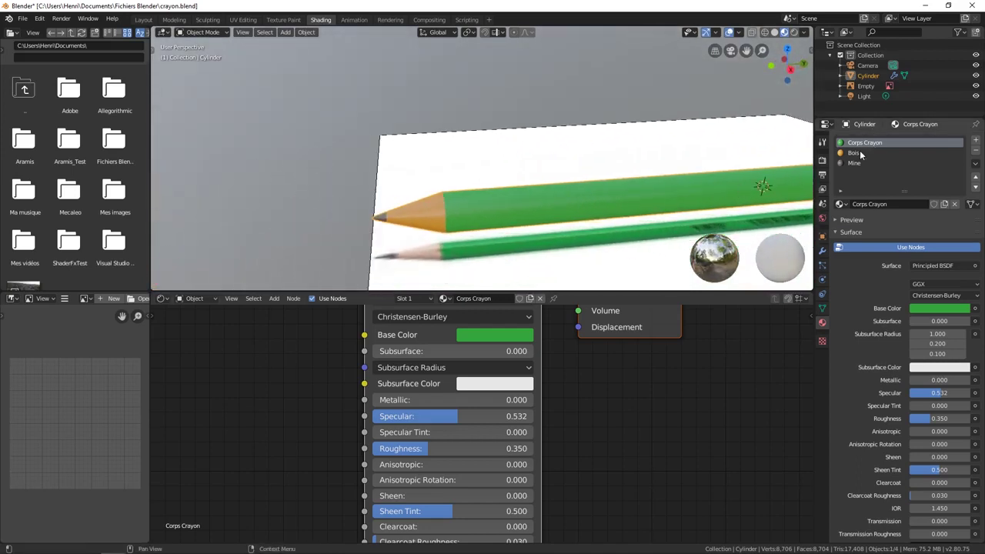
# Switch to the Bois material and make its orange base colour less saturated.
pyautogui.click(856, 154)
pyautogui.click(509, 335)
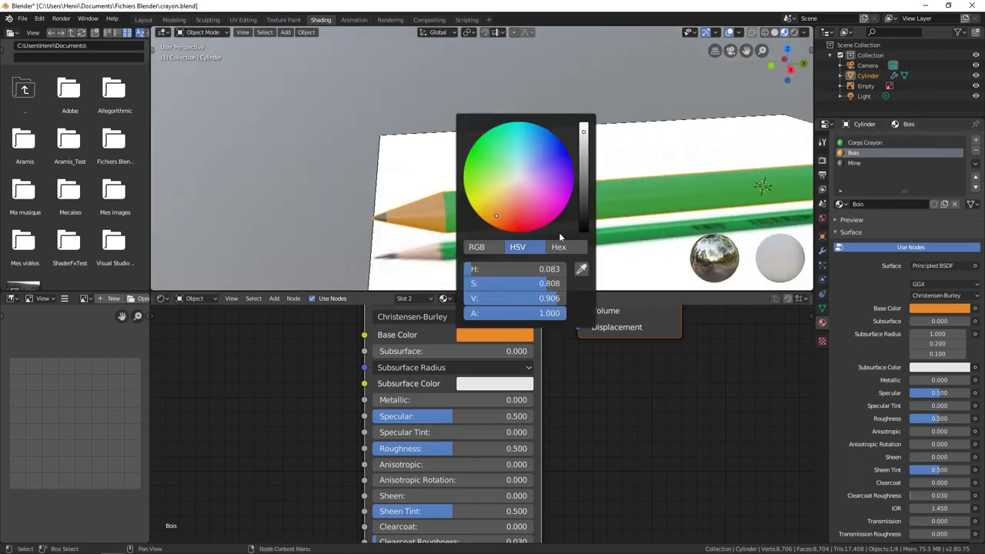
pyautogui.moveTo(550, 284)
pyautogui.mouseDown()
pyautogui.moveTo(536, 284)
pyautogui.moveTo(536, 298)
pyautogui.mouseUp()
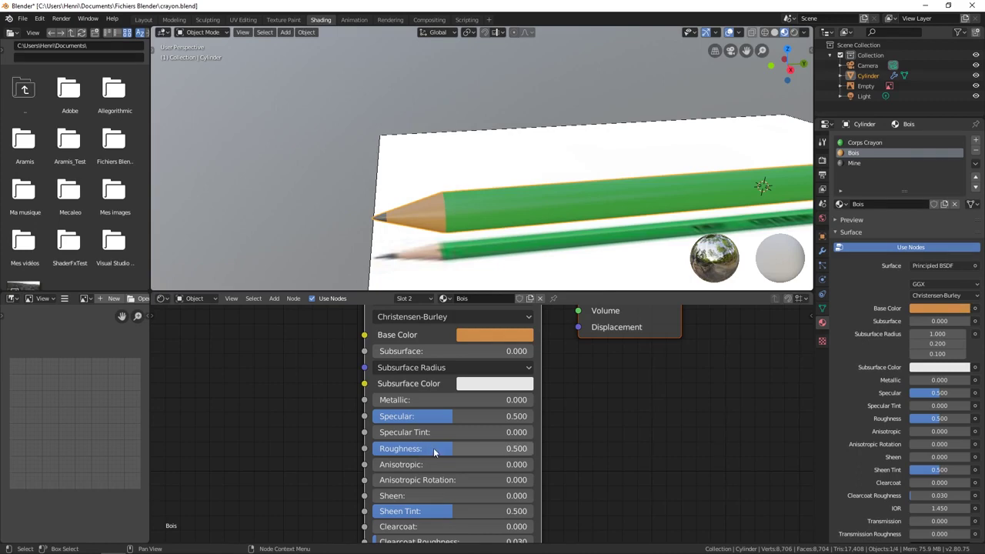
# Set the wood's Roughness to 0.655 and Specular to 0.377.
pyautogui.moveTo(434, 452); pyautogui.dragTo(461, 448)
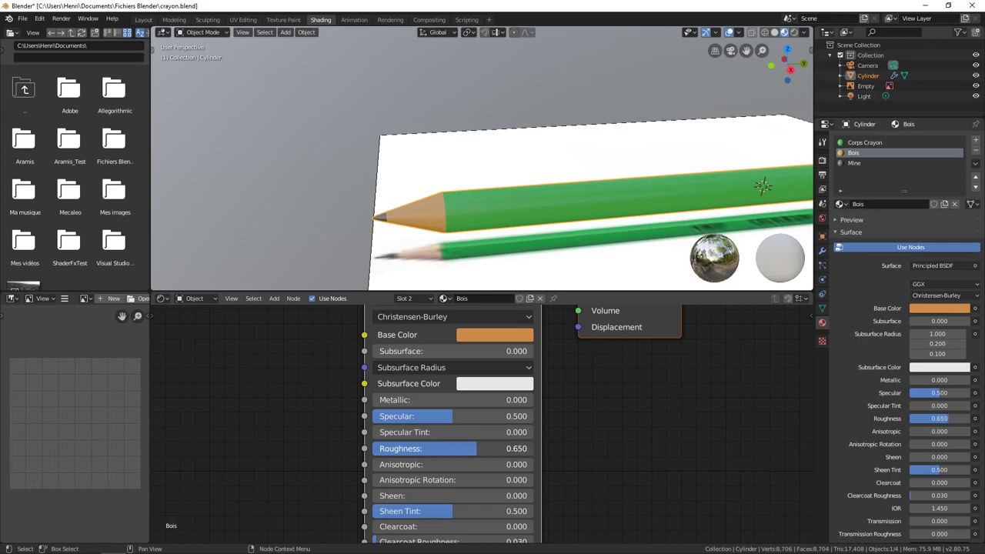
pyautogui.moveTo(460, 449); pyautogui.dragTo(462, 449)
pyautogui.moveTo(417, 416); pyautogui.dragTo(397, 416)
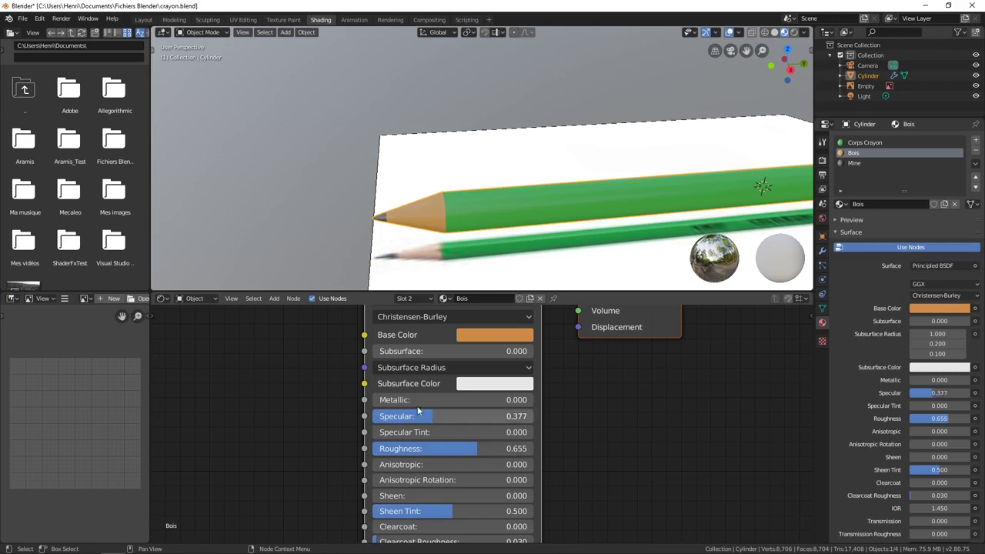
pyautogui.moveTo(531, 224)
pyautogui.mouseDown(button='middle')
pyautogui.moveTo(615, 283)
pyautogui.moveTo(585, 254)
pyautogui.mouseUp(button='middle')
pyautogui.scroll(-2, 460, 401)
# Select the Mine lead material and raise its Specular to 1.000.
pyautogui.scroll(-2, 460, 400)
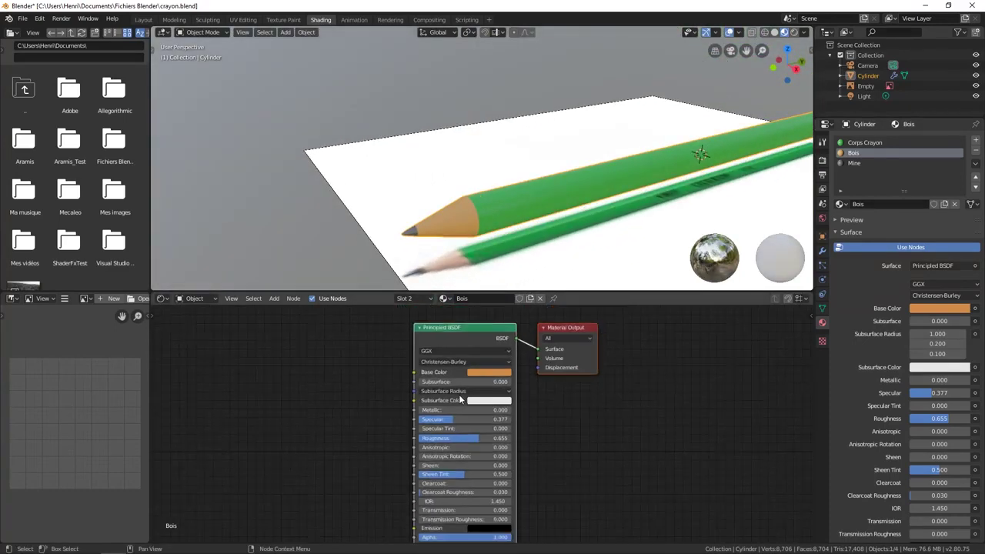
pyautogui.click(855, 163)
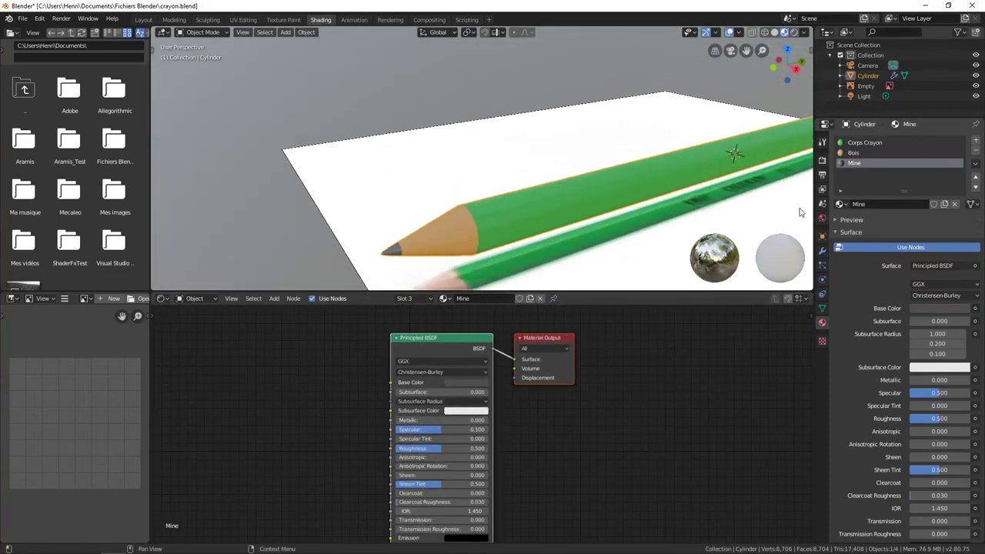
pyautogui.scroll(2, 462, 435)
pyautogui.scroll(1, 416, 446)
pyautogui.scroll(1, 398, 429)
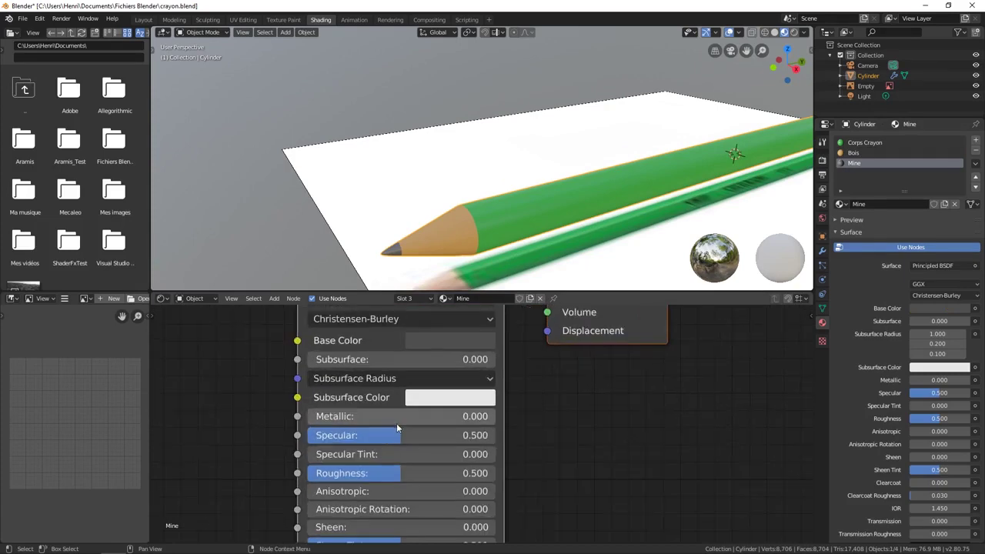
pyautogui.moveTo(398, 429); pyautogui.dragTo(493, 431)
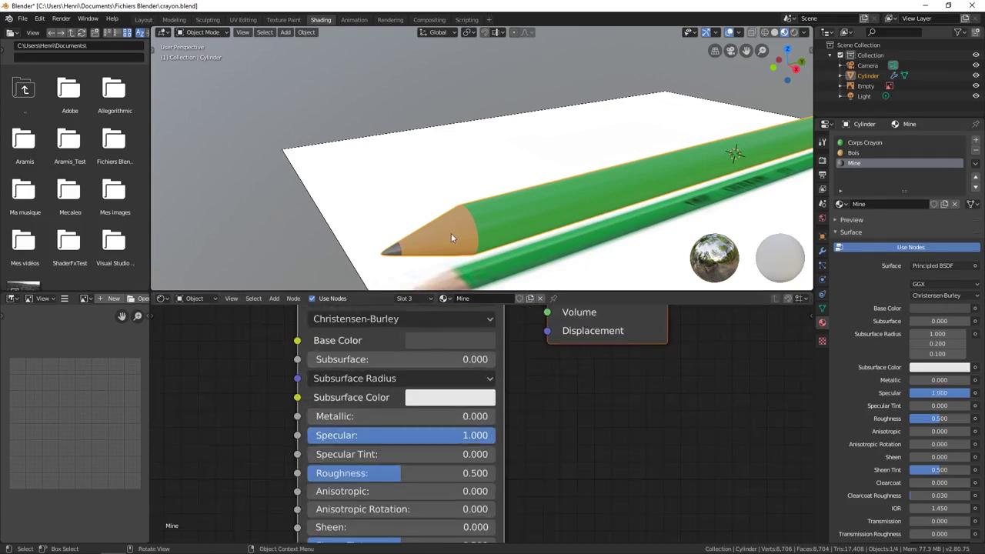
# Pan and zoom to view the whole paper and pencils with the glossier lead.
pyautogui.moveTo(445, 232); pyautogui.dragTo(435, 227, button='middle')
pyautogui.scroll(2, 410, 432)
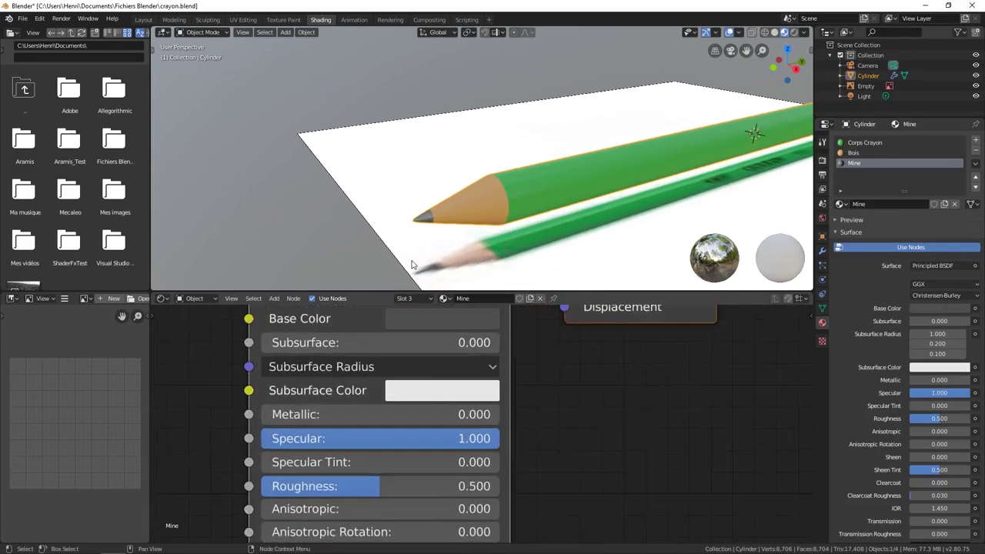
pyautogui.scroll(1, 423, 213)
pyautogui.scroll(1, 434, 213)
pyautogui.scroll(1, 473, 187)
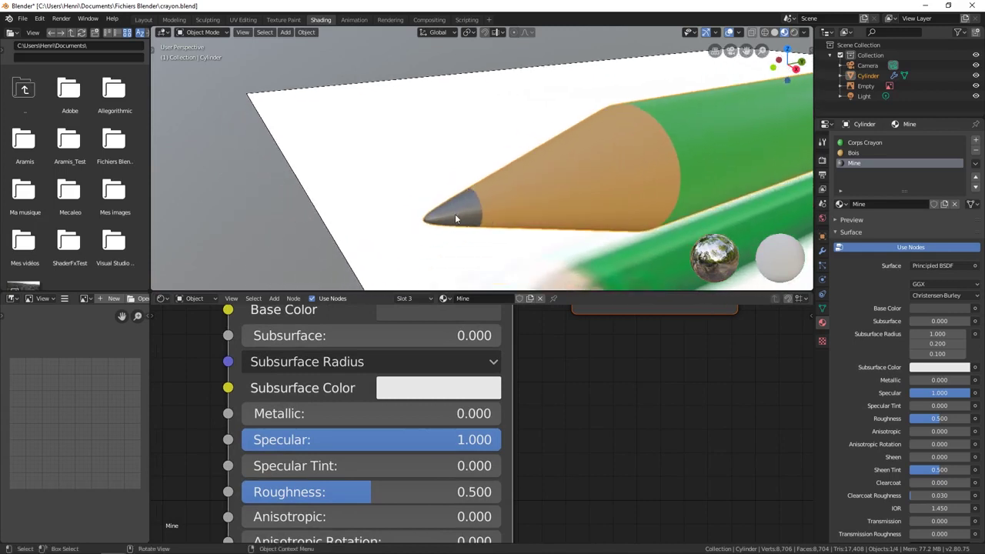
pyautogui.moveTo(439, 233); pyautogui.dragTo(586, 219, button='middle')
pyautogui.scroll(-2, 492, 408)
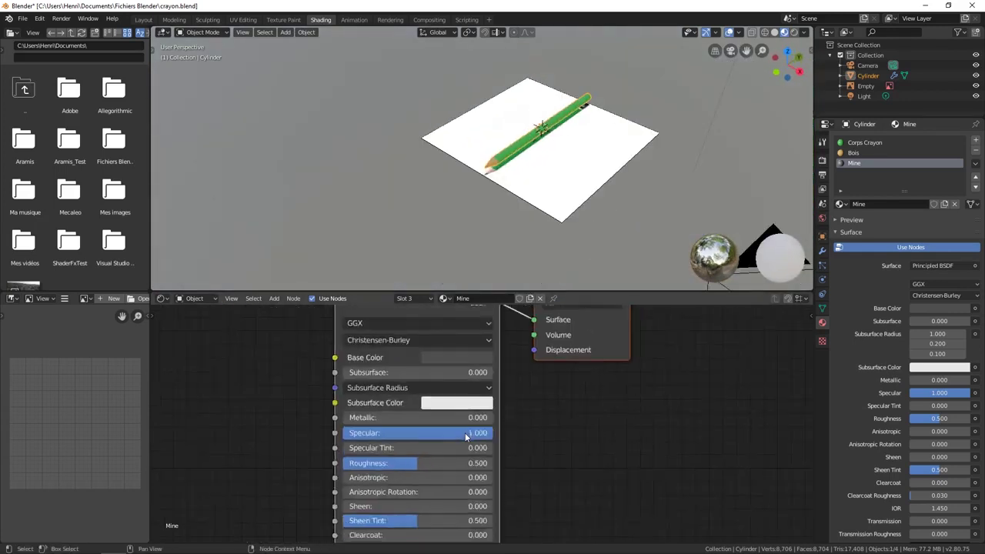
pyautogui.scroll(-2, 496, 411)
pyautogui.scroll(-1, 499, 404)
pyautogui.scroll(-1, 504, 389)
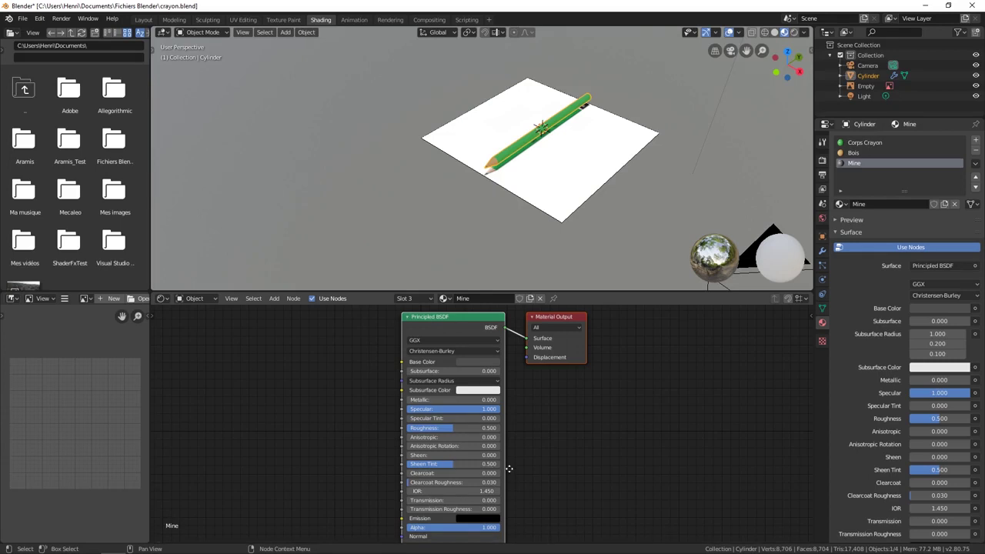
# Move both Mine shader nodes together up and to the left.
pyautogui.press('g')
pyautogui.click(462, 370)
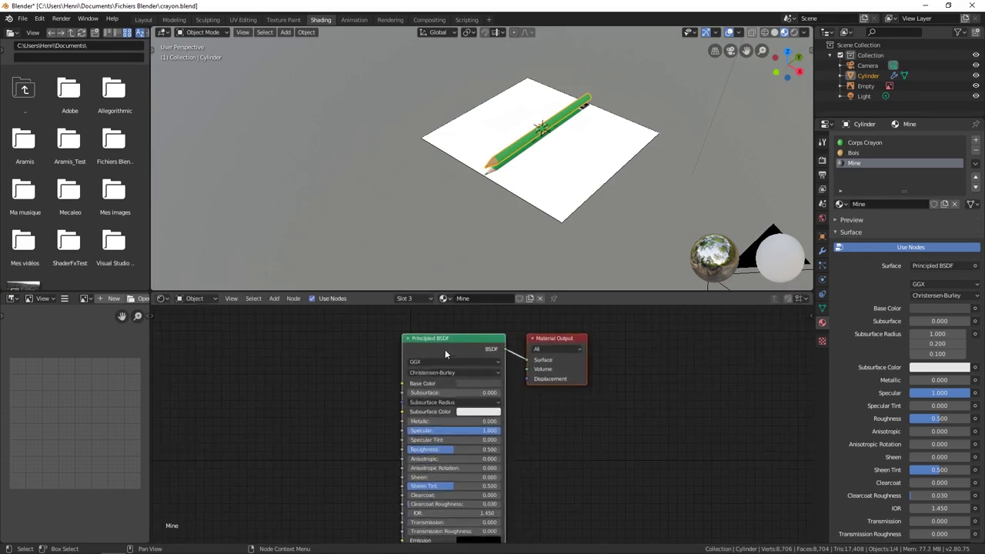
pyautogui.moveTo(445, 354); pyautogui.dragTo(418, 341)
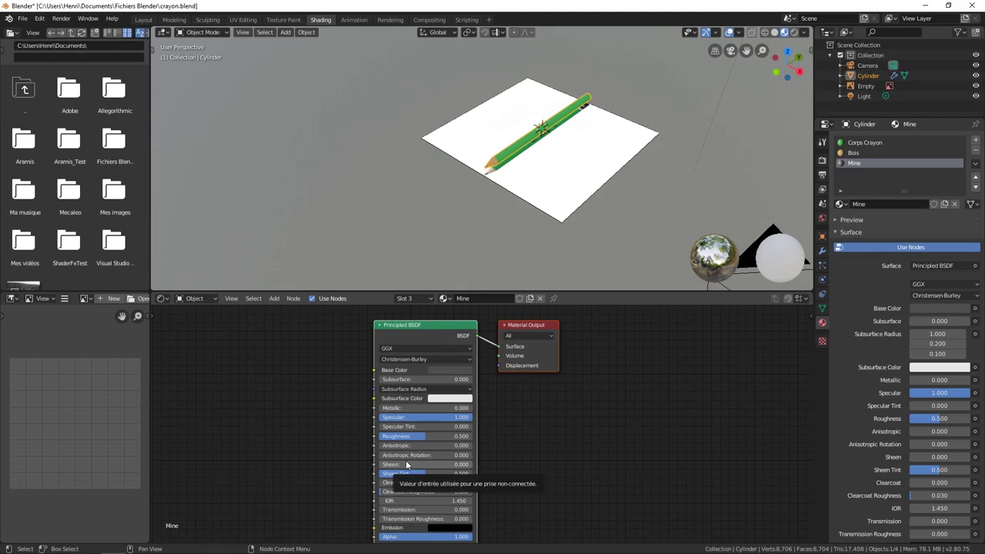
pyautogui.scroll(-1, 444, 469)
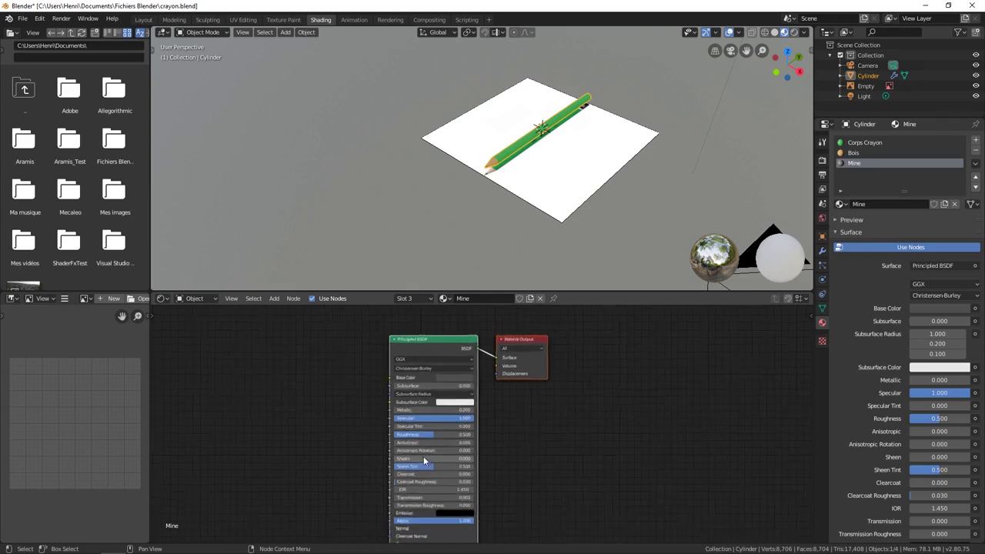
pyautogui.scroll(-1, 424, 479)
pyautogui.scroll(-1, 401, 491)
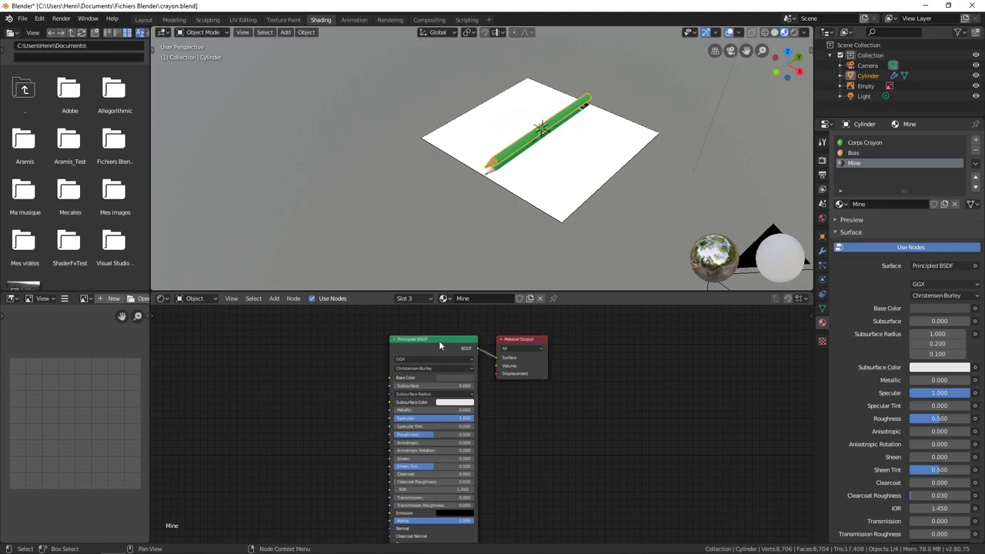
# Nudge the Principled BSDF and Material Output nodes individually into a neat side-by-side layout.
pyautogui.moveTo(439, 344); pyautogui.dragTo(418, 333)
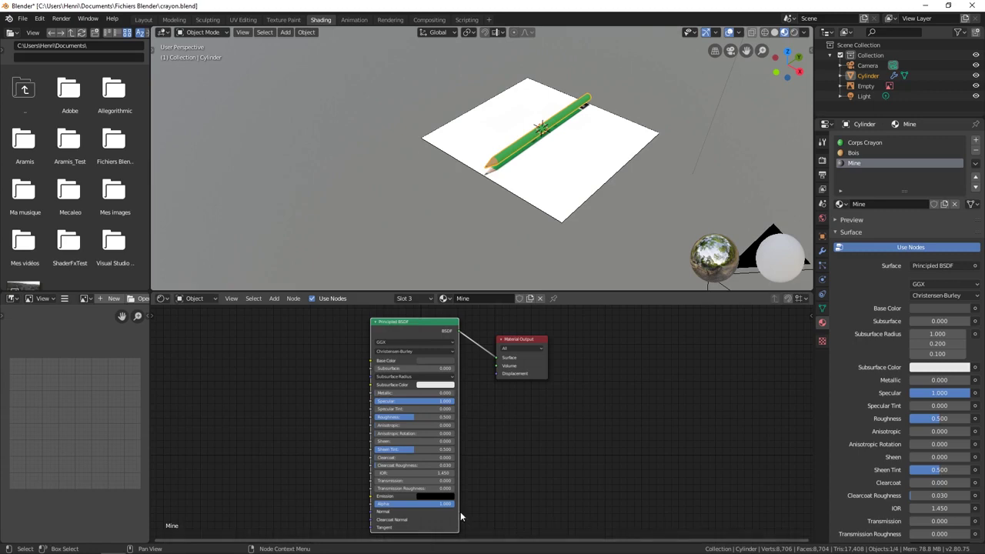
pyautogui.scroll(1, 425, 405)
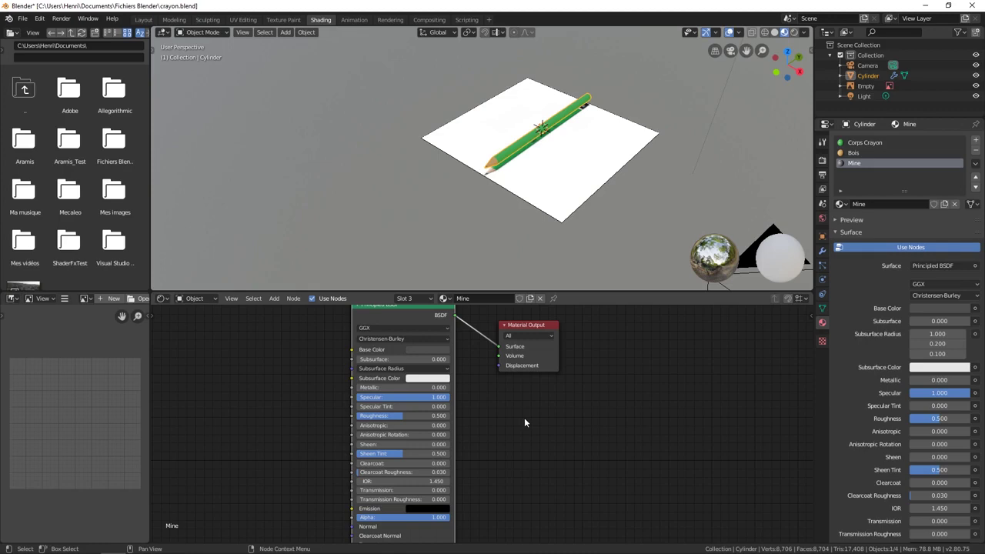
pyautogui.moveTo(456, 400); pyautogui.dragTo(528, 460, button='middle')
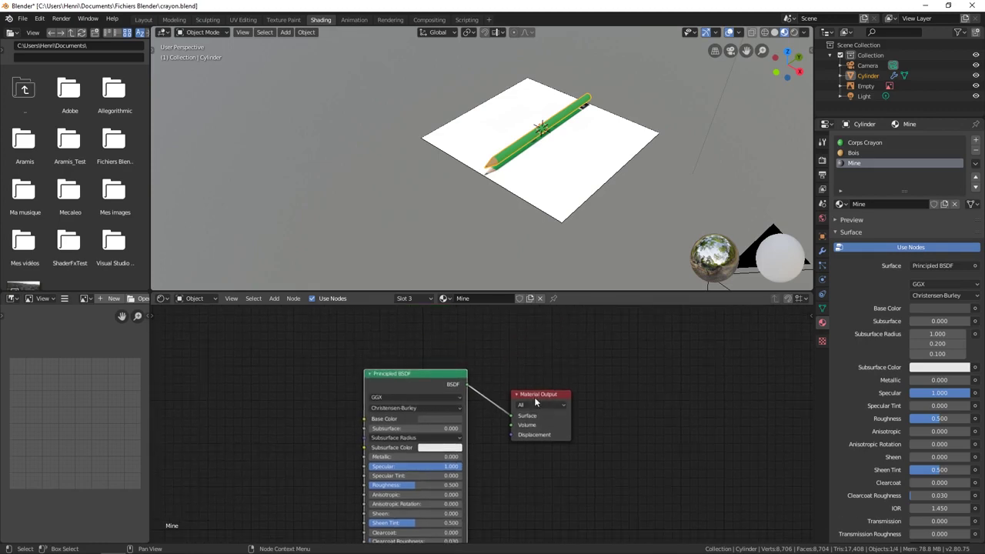
pyautogui.moveTo(536, 396); pyautogui.dragTo(545, 376)
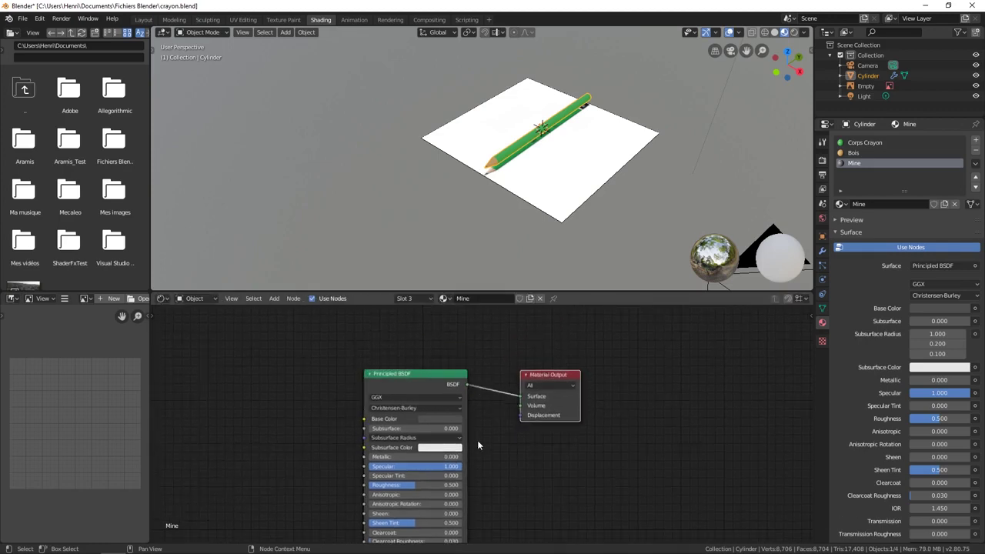